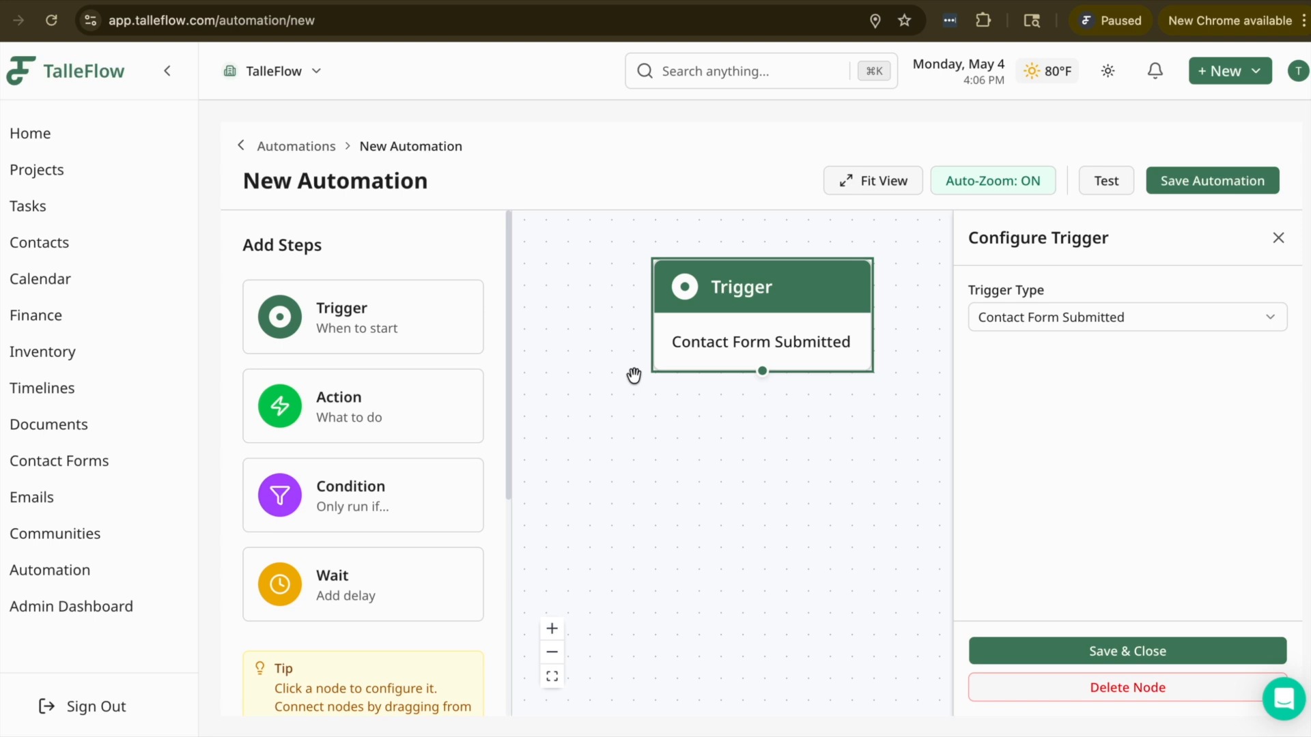
# Step: Create a new automation from the Automation list and collapse the navigation sidebar
pyautogui.click(1277, 238)
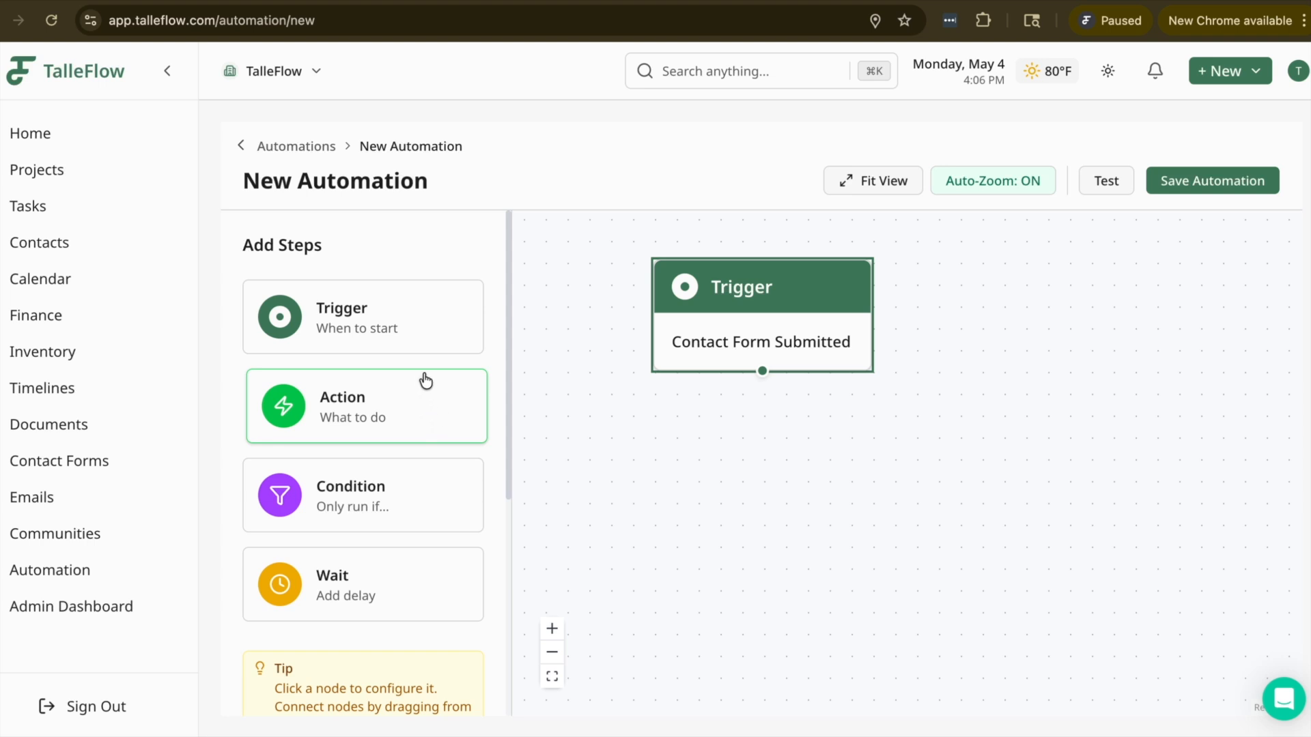
pyautogui.click(60, 570)
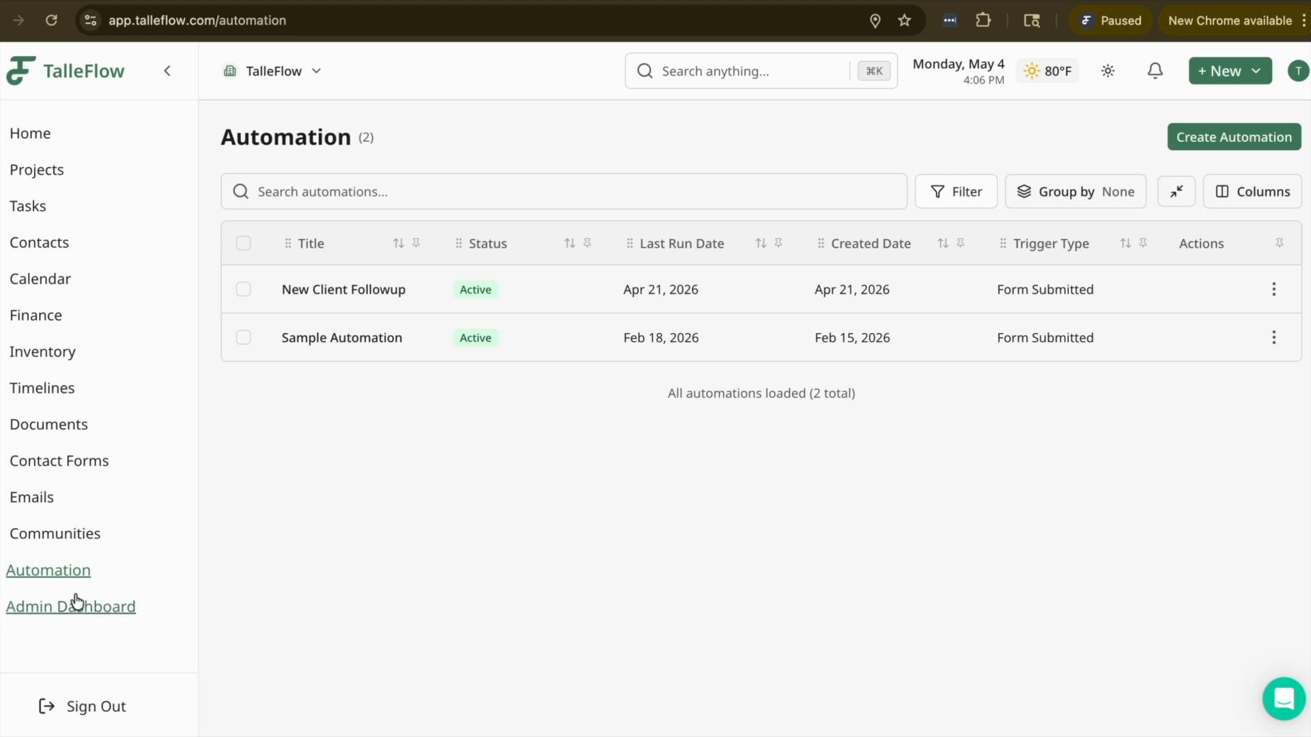
pyautogui.click(1219, 138)
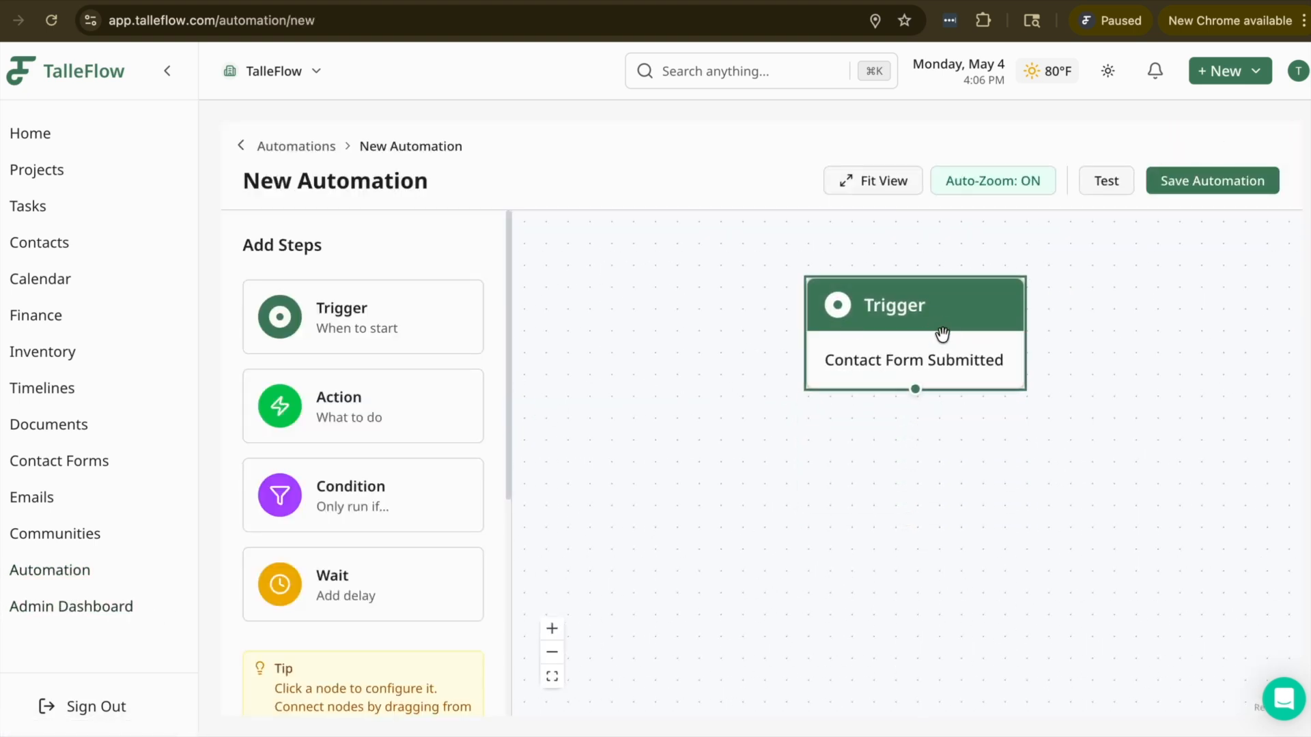
pyautogui.click(164, 72)
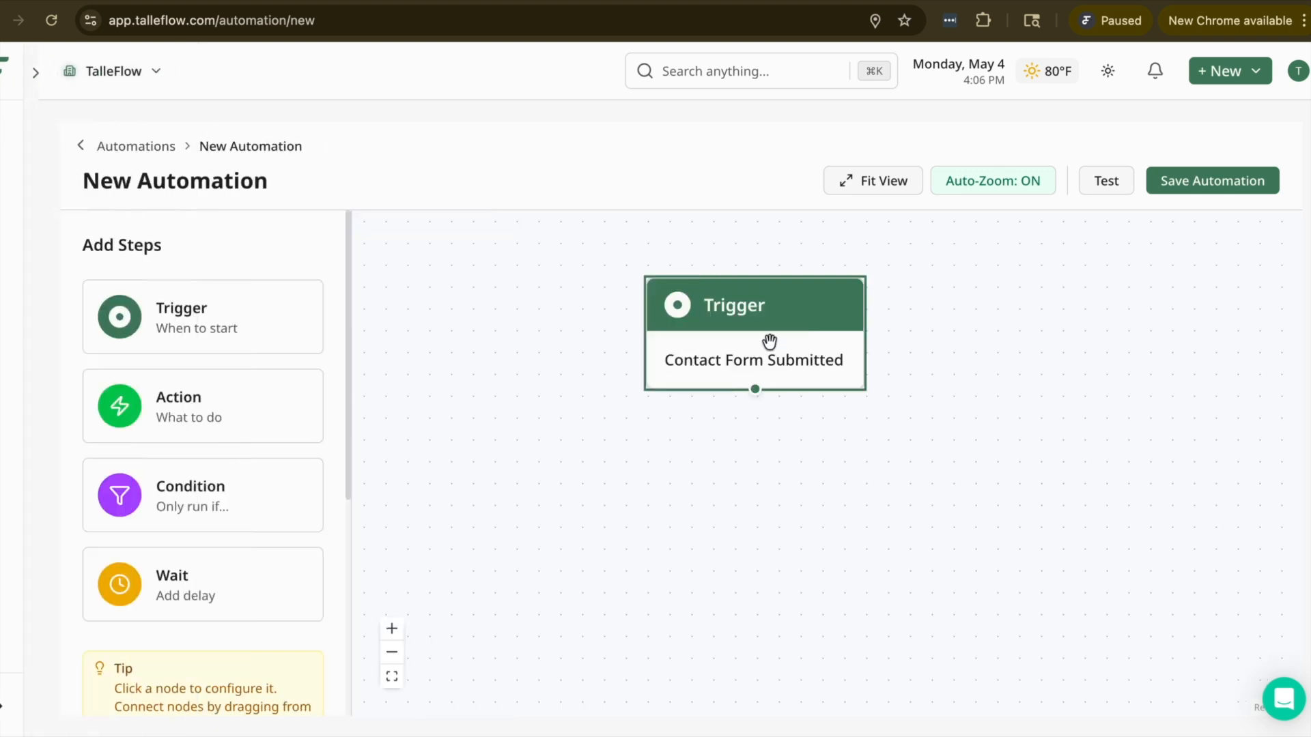
# Step: Try the trigger types Brochure Submitted, Contact Created and Project Stage Changed on the Trigger node
pyautogui.click(768, 315)
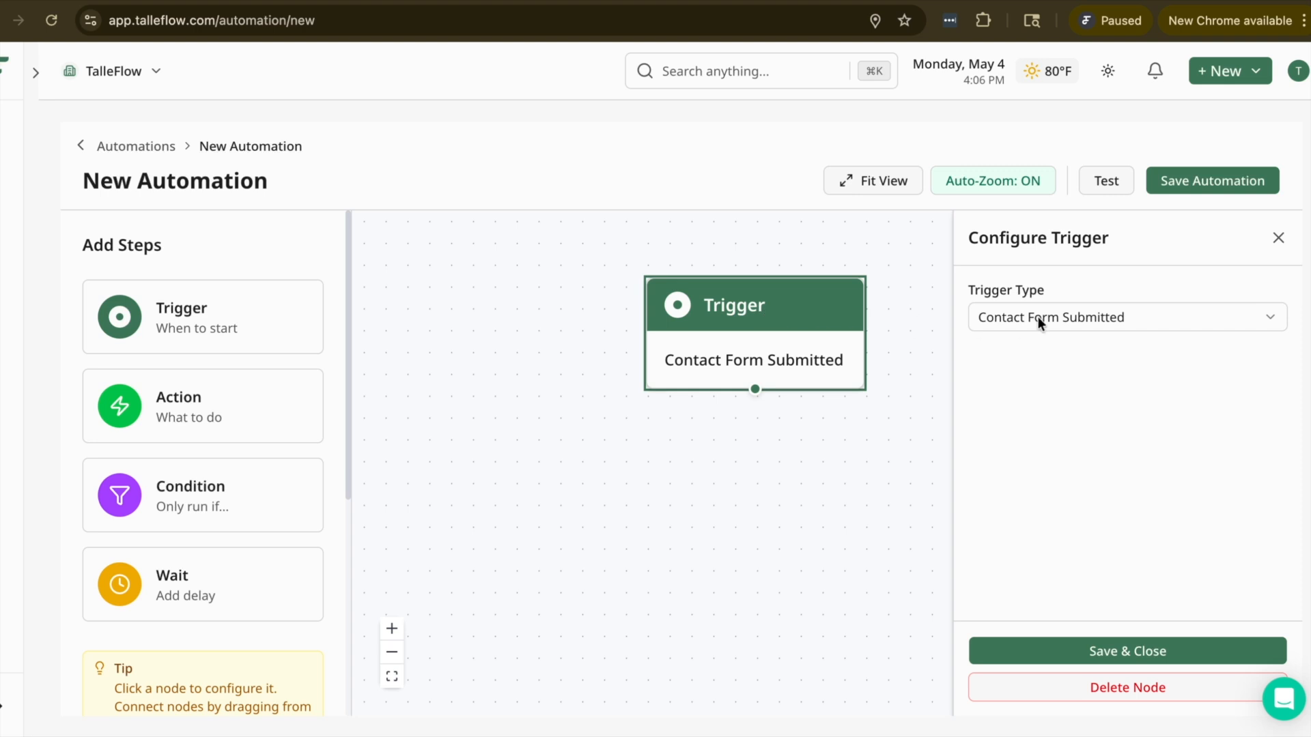
pyautogui.click(1063, 318)
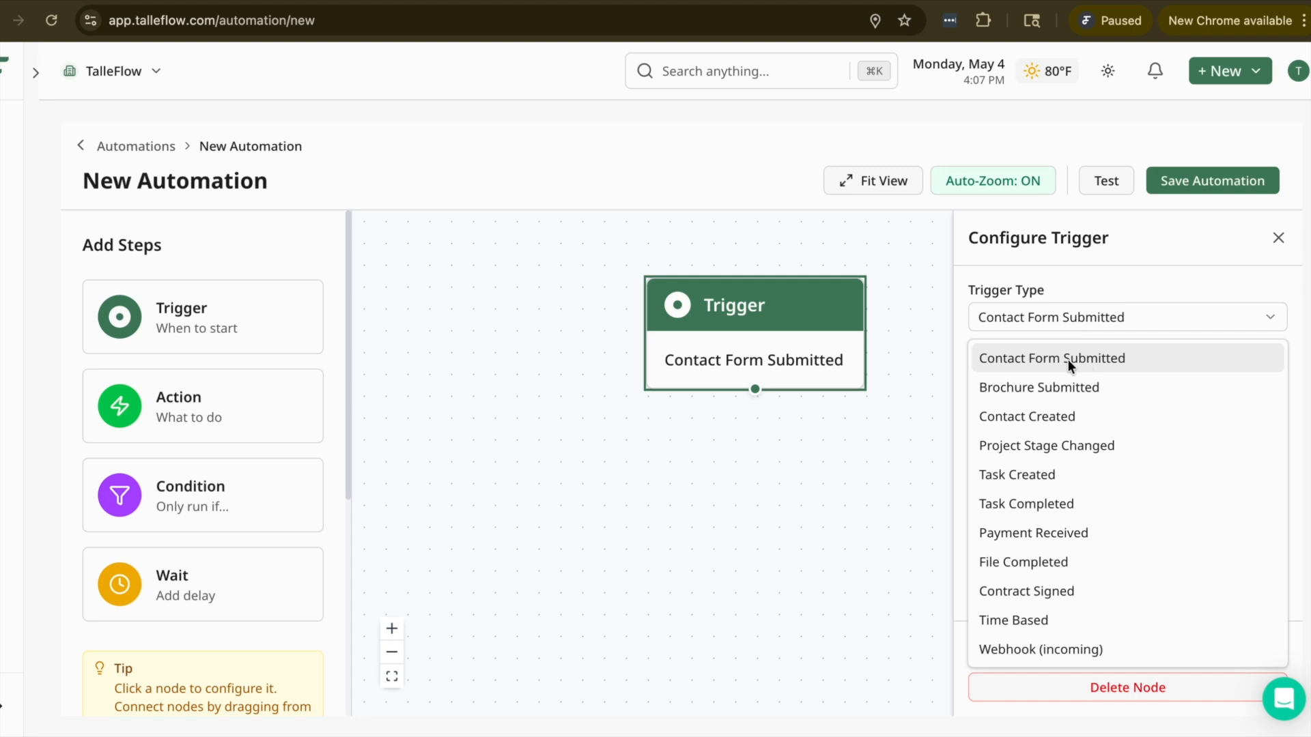
pyautogui.click(1018, 389)
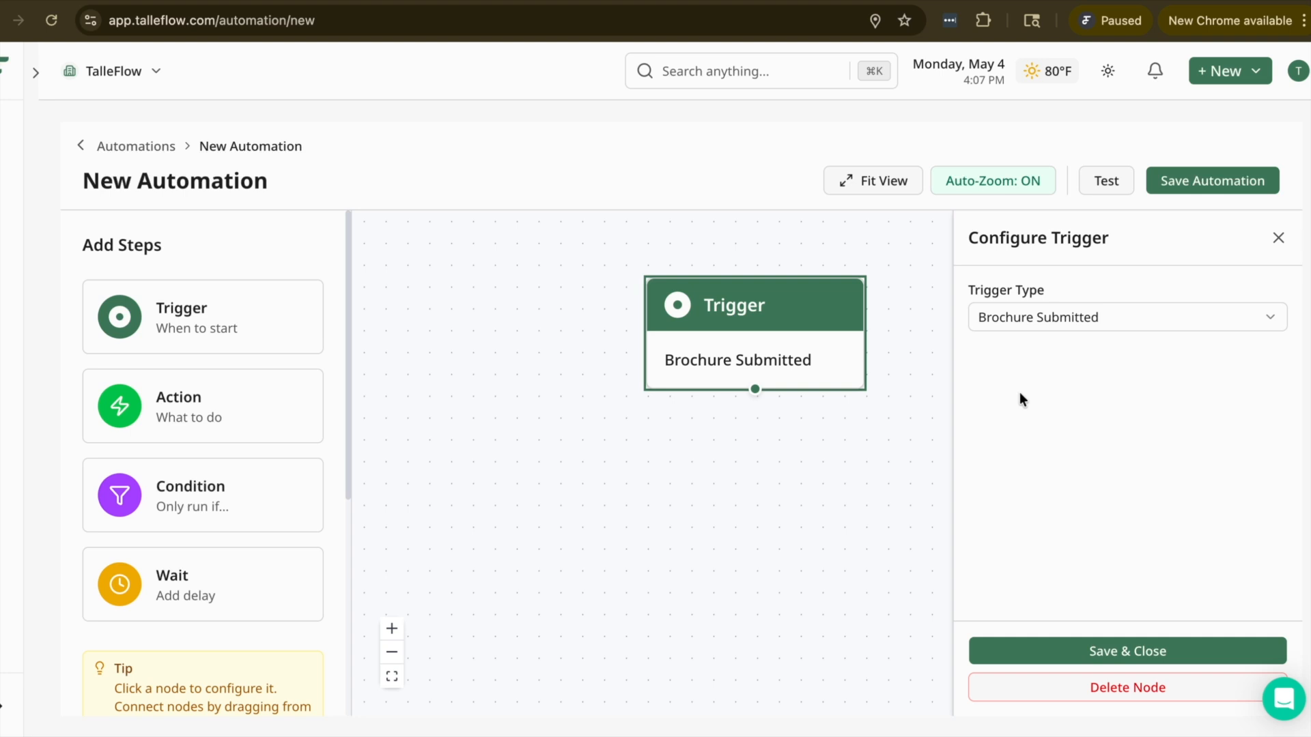
pyautogui.moveTo(829, 358); pyautogui.dragTo(812, 355)
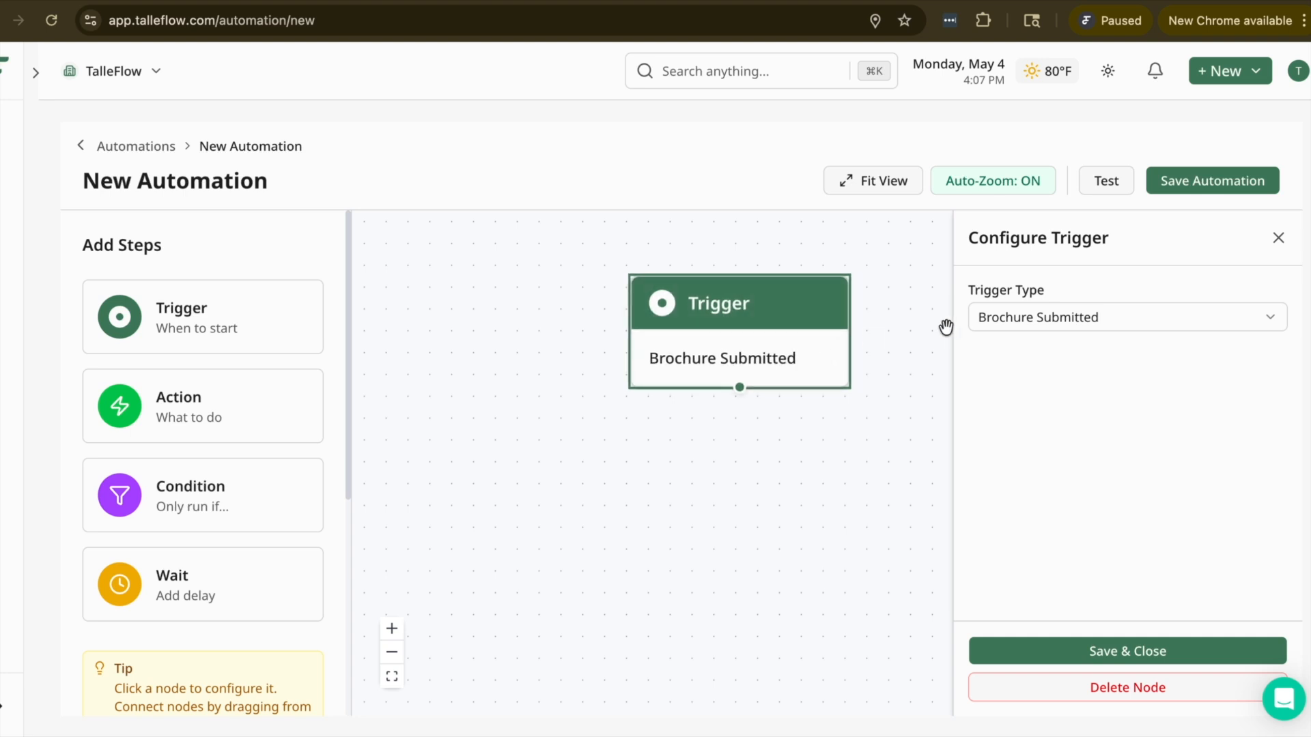
pyautogui.click(1003, 320)
pyautogui.click(1042, 416)
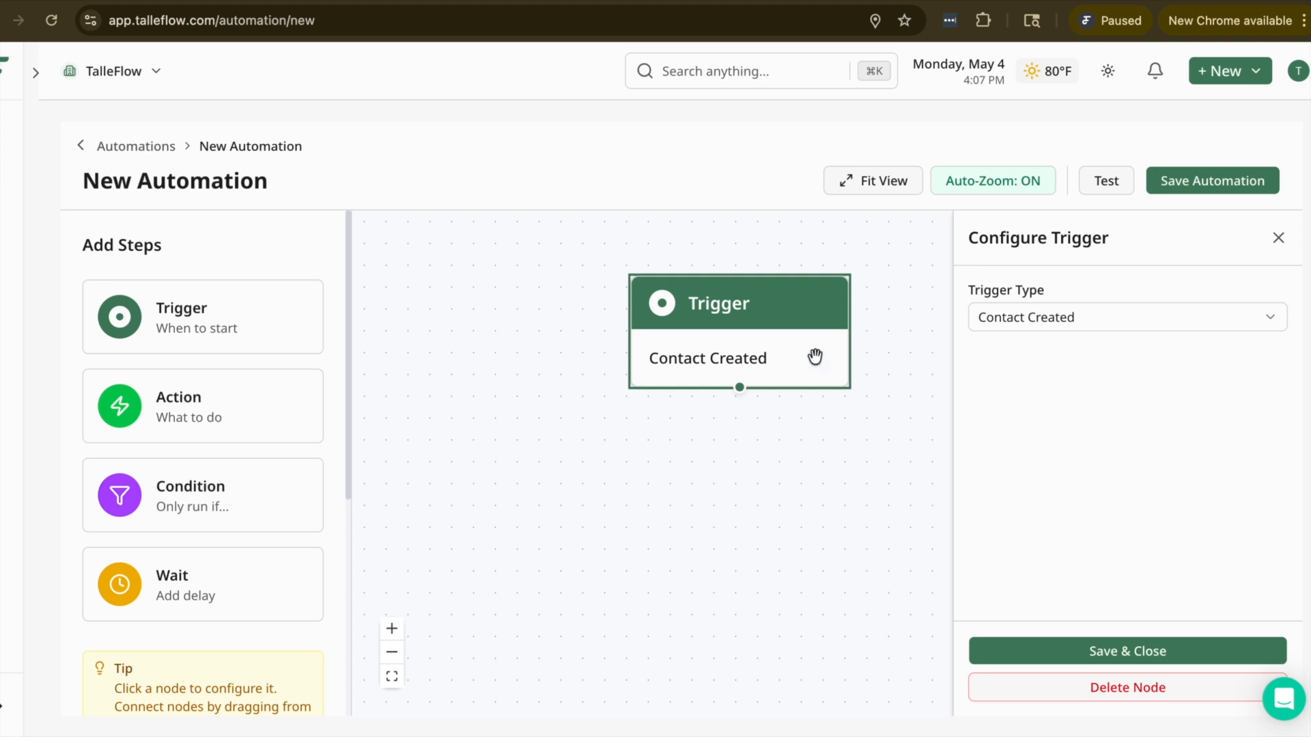
pyautogui.click(1039, 319)
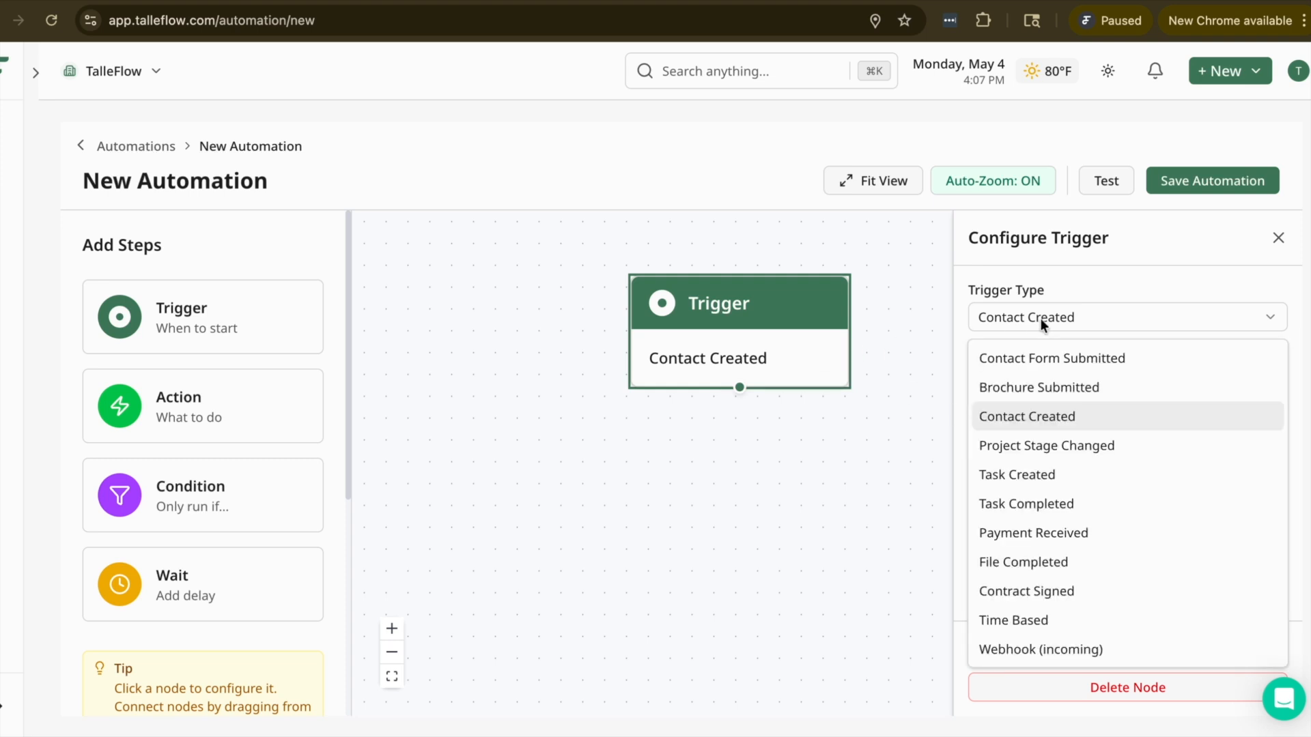
pyautogui.click(1086, 443)
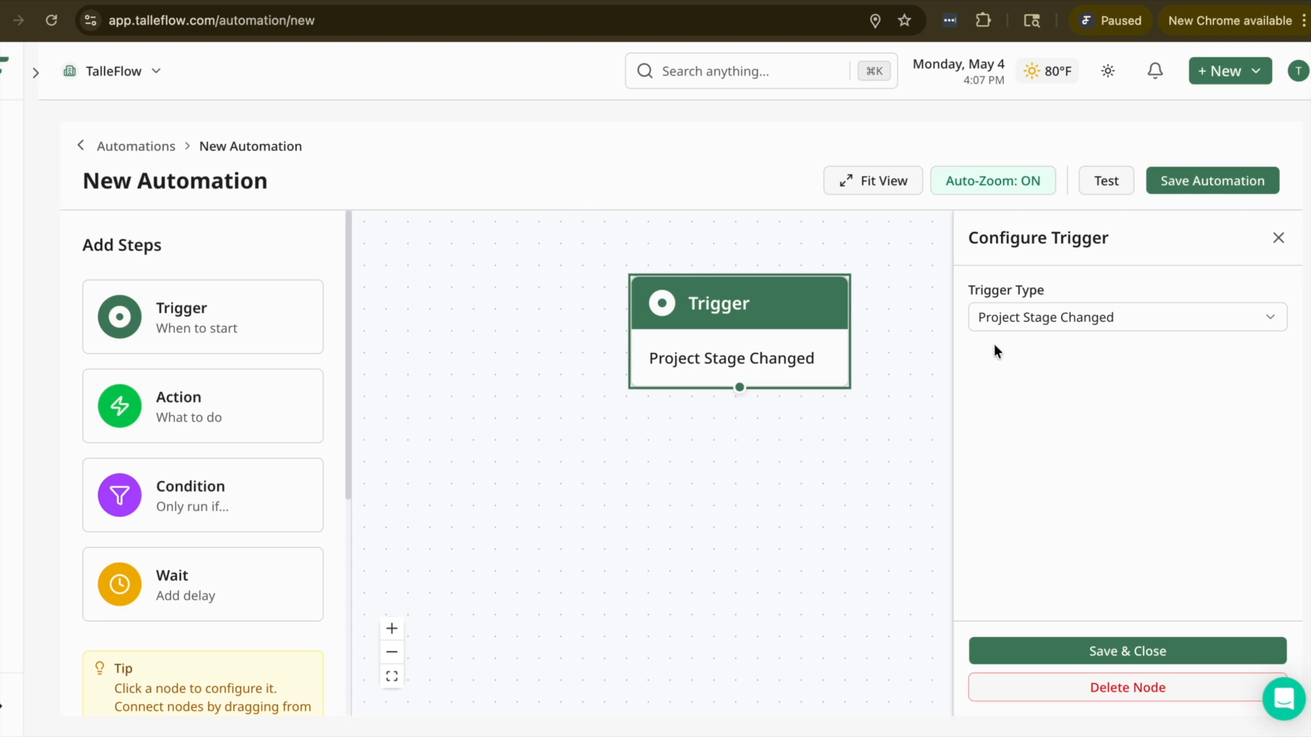
# Step: Set the trigger type to File Completed with file type Questionnaire and keep Any Template
pyautogui.click(1027, 316)
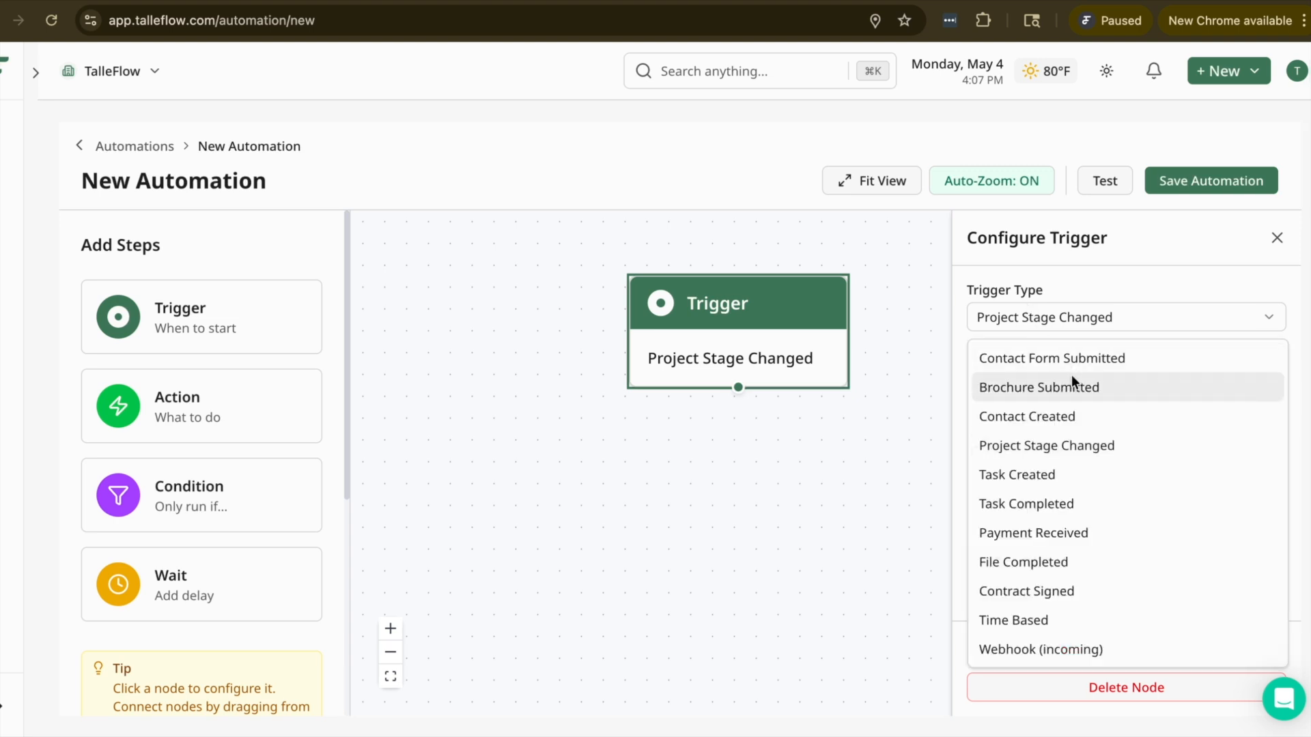
pyautogui.click(1098, 566)
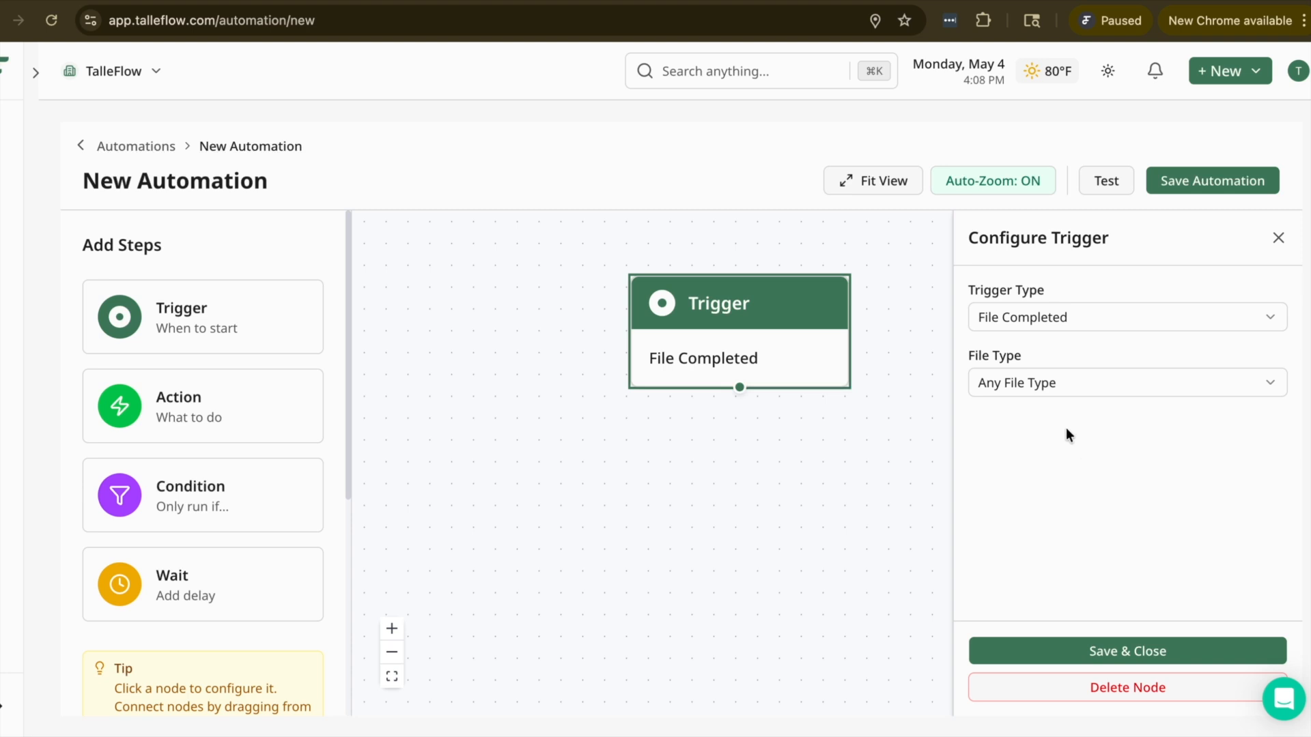
pyautogui.click(1051, 382)
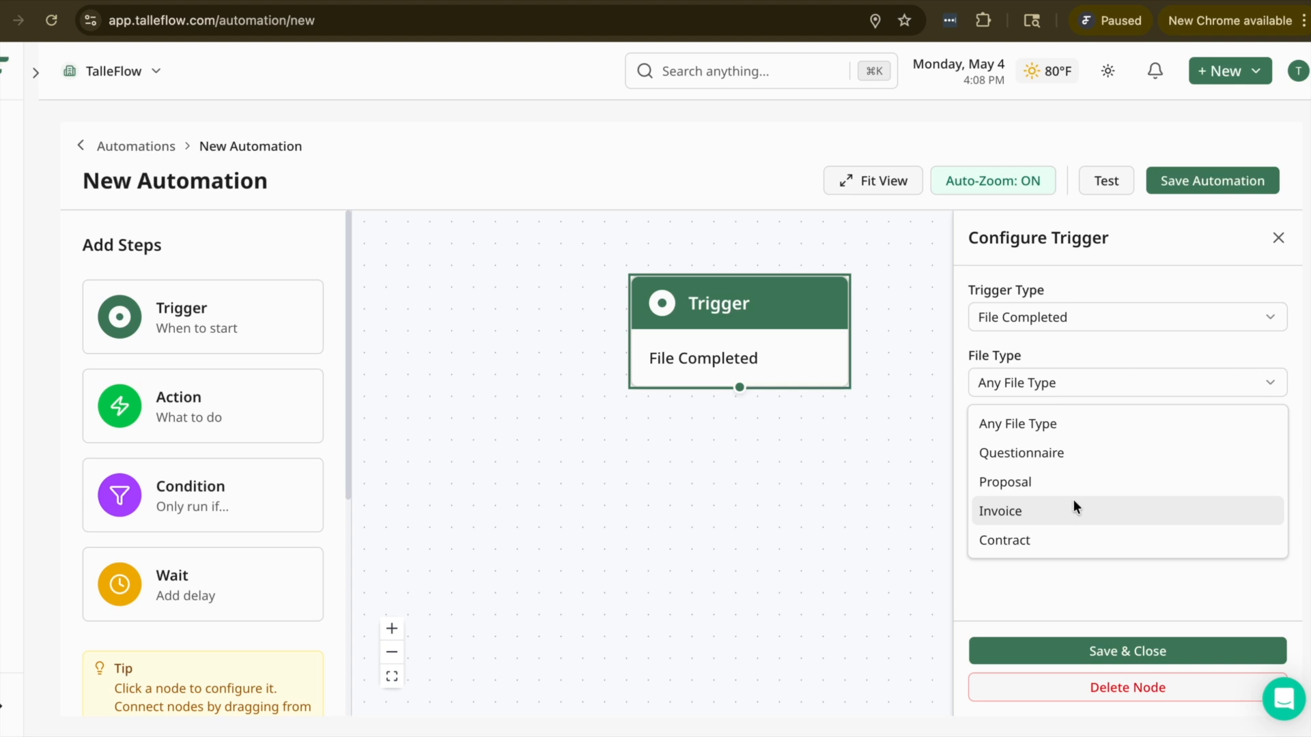
pyautogui.click(1064, 456)
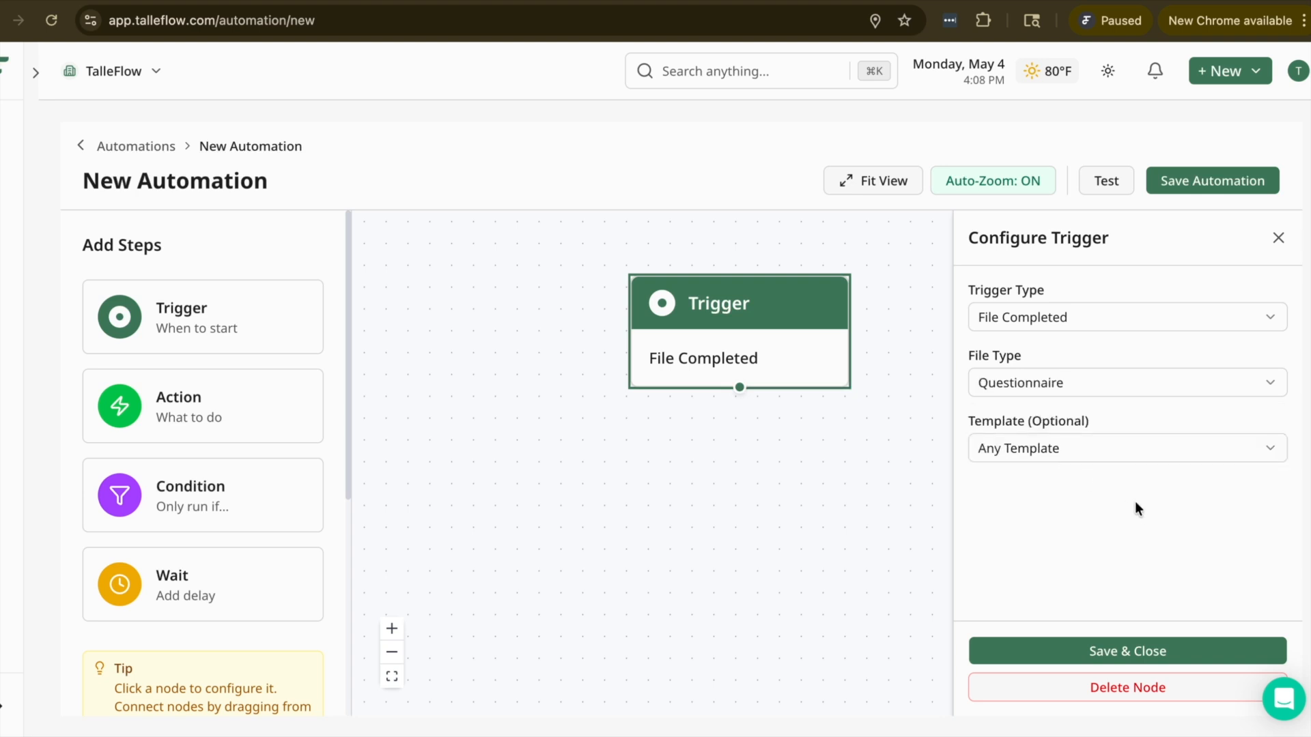
pyautogui.click(1090, 452)
pyautogui.click(1122, 568)
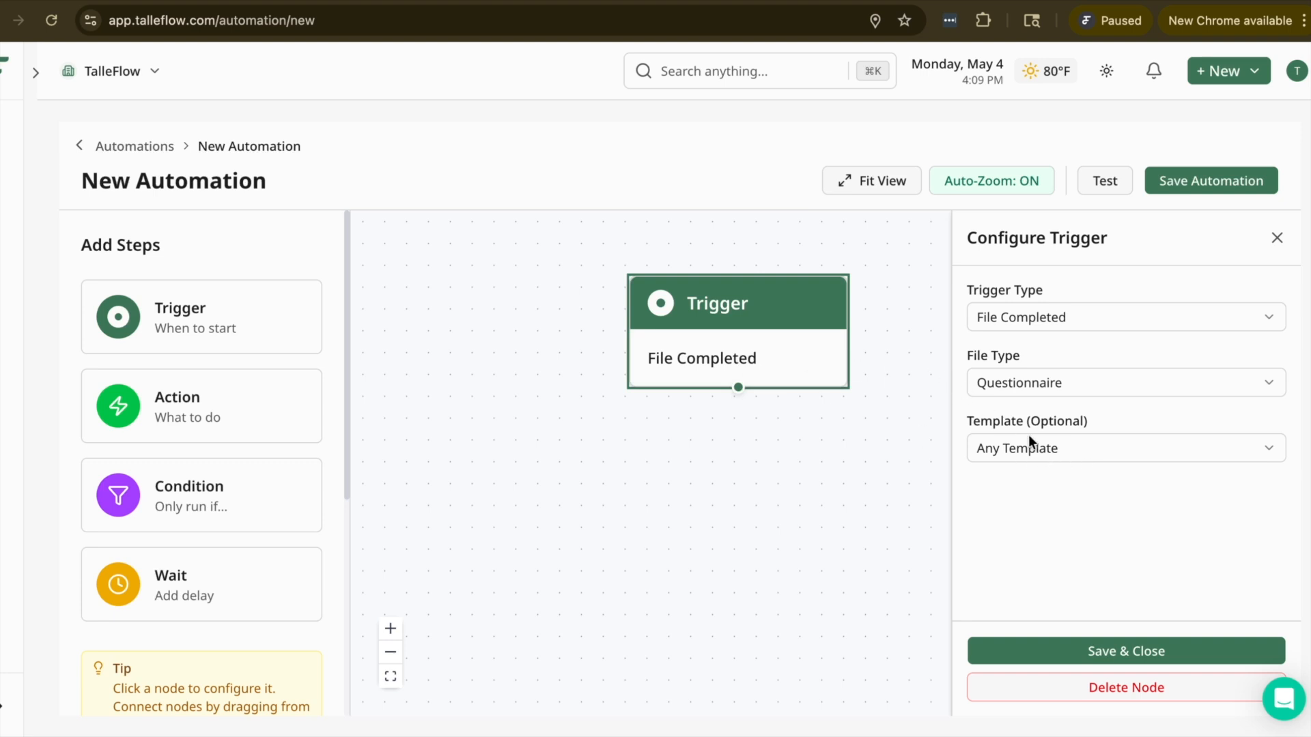
# Step: Change the trigger type to Time Based with a Monthly schedule
pyautogui.click(1024, 391)
pyautogui.click(1039, 318)
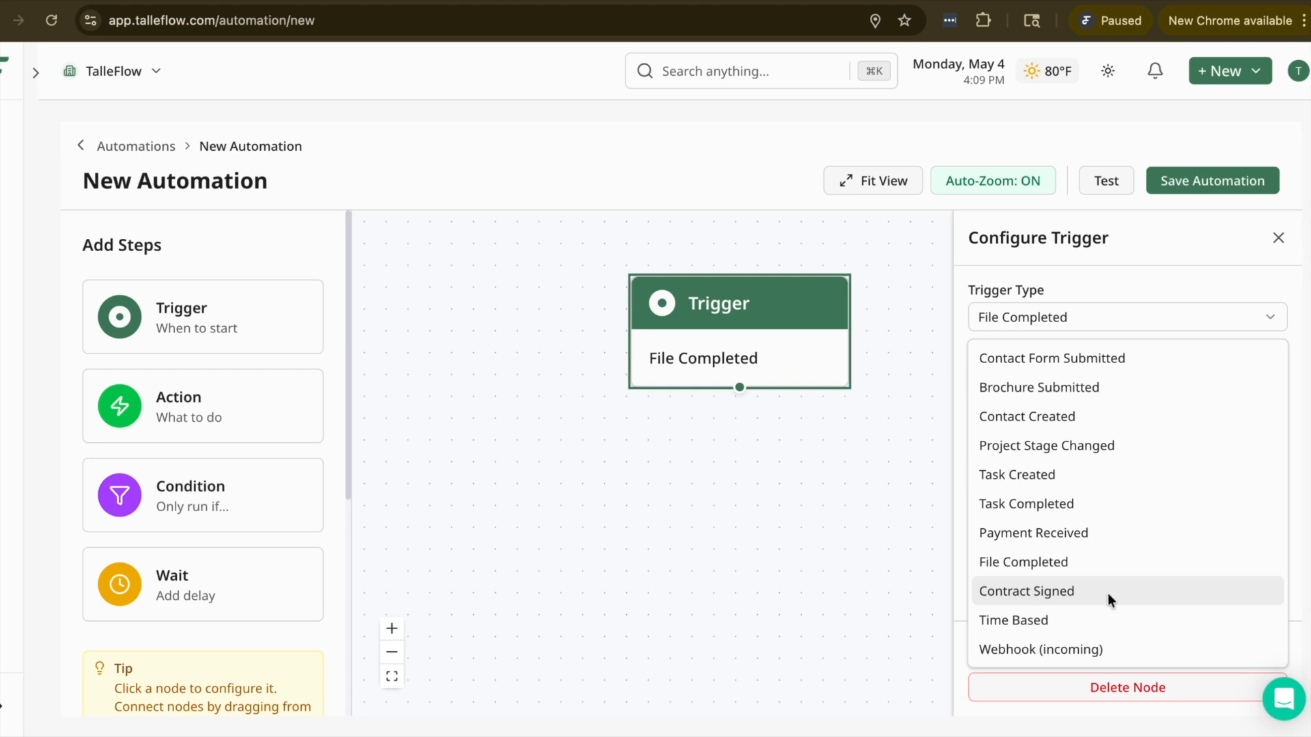
pyautogui.click(1171, 620)
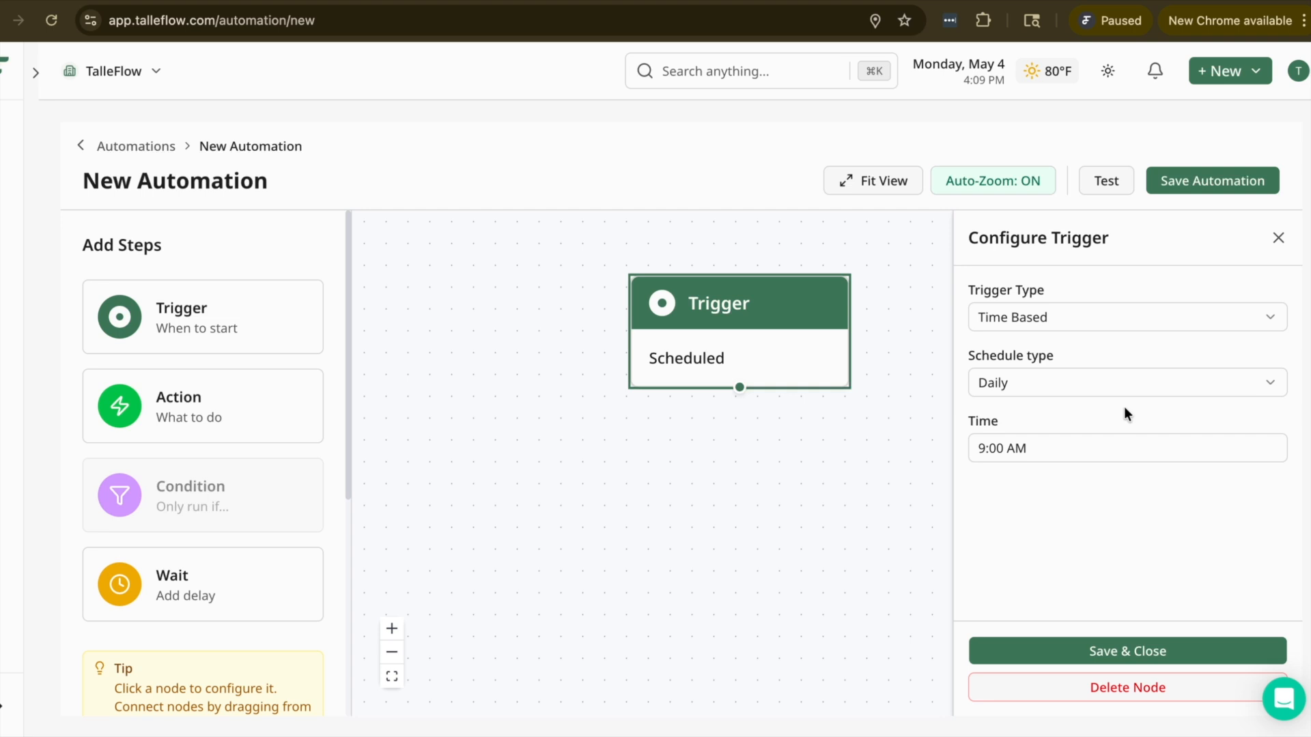
pyautogui.click(1110, 385)
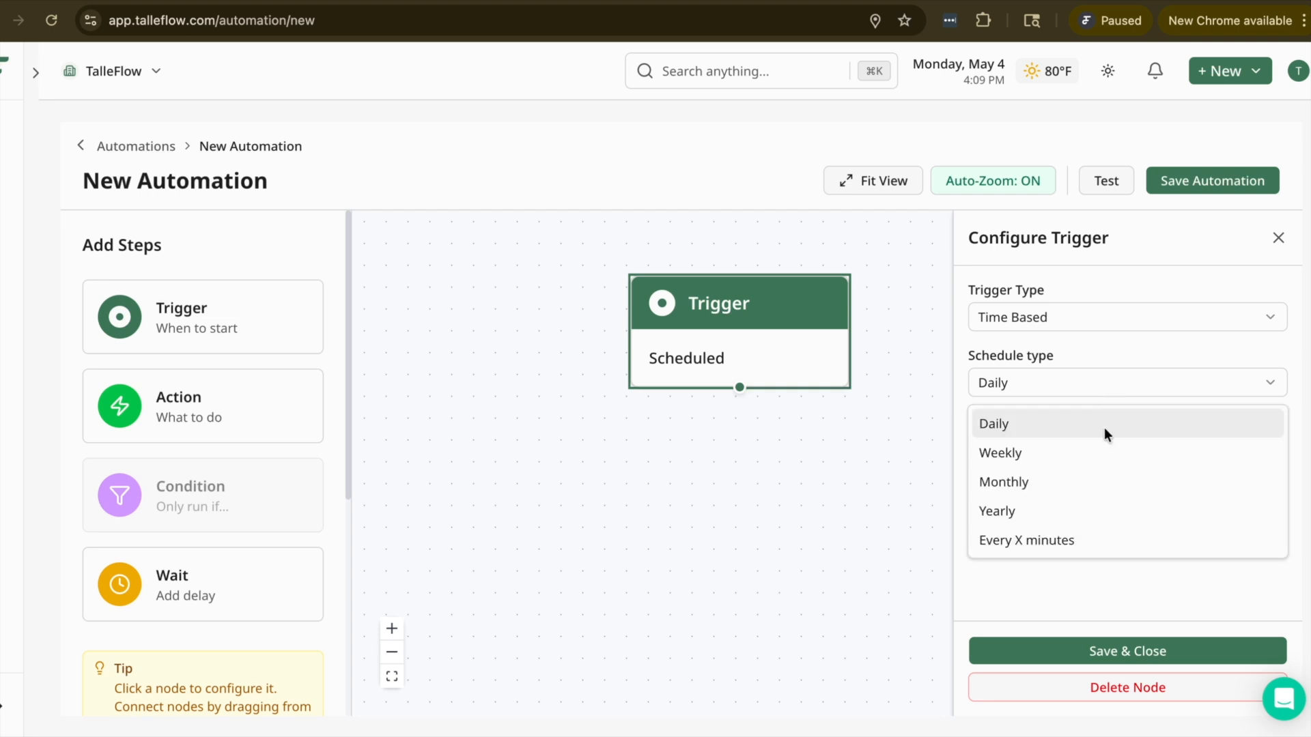
pyautogui.click(1108, 477)
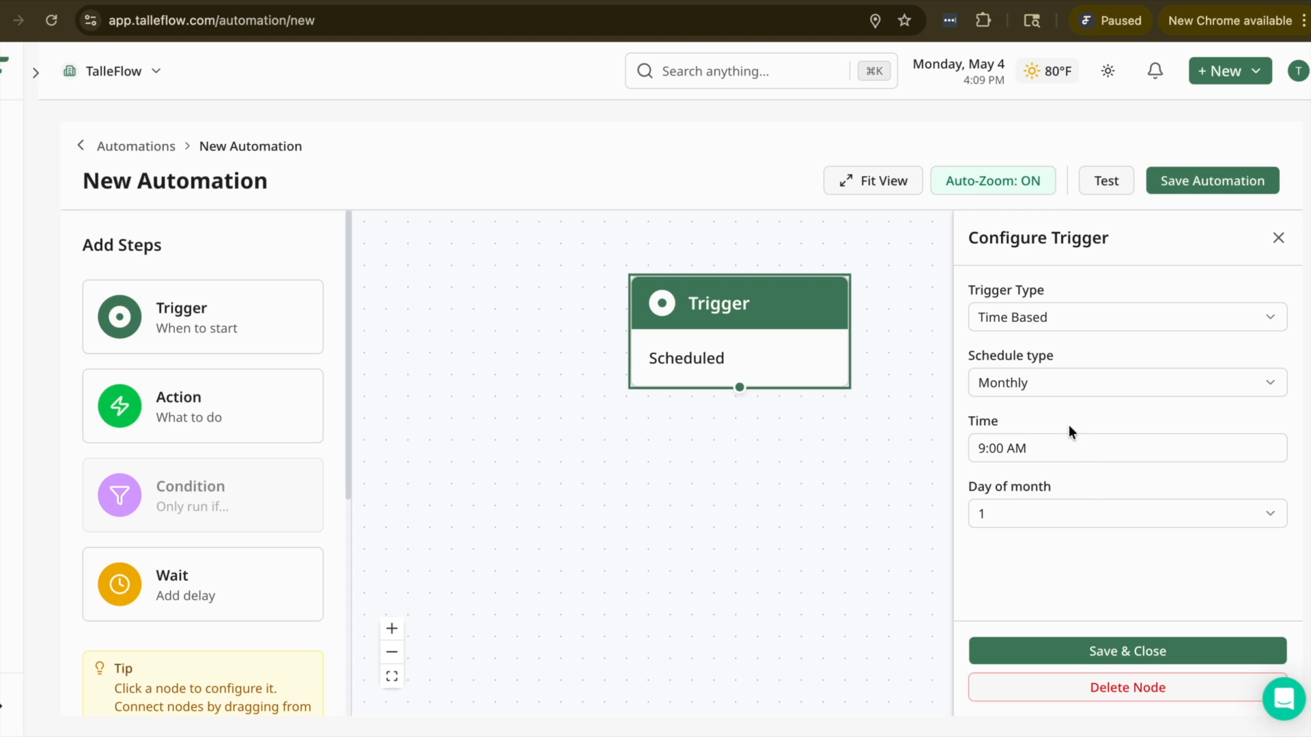
# Step: Change the trigger type to Webhook (incoming)
pyautogui.doubleClick(1055, 300)
pyautogui.click(1055, 315)
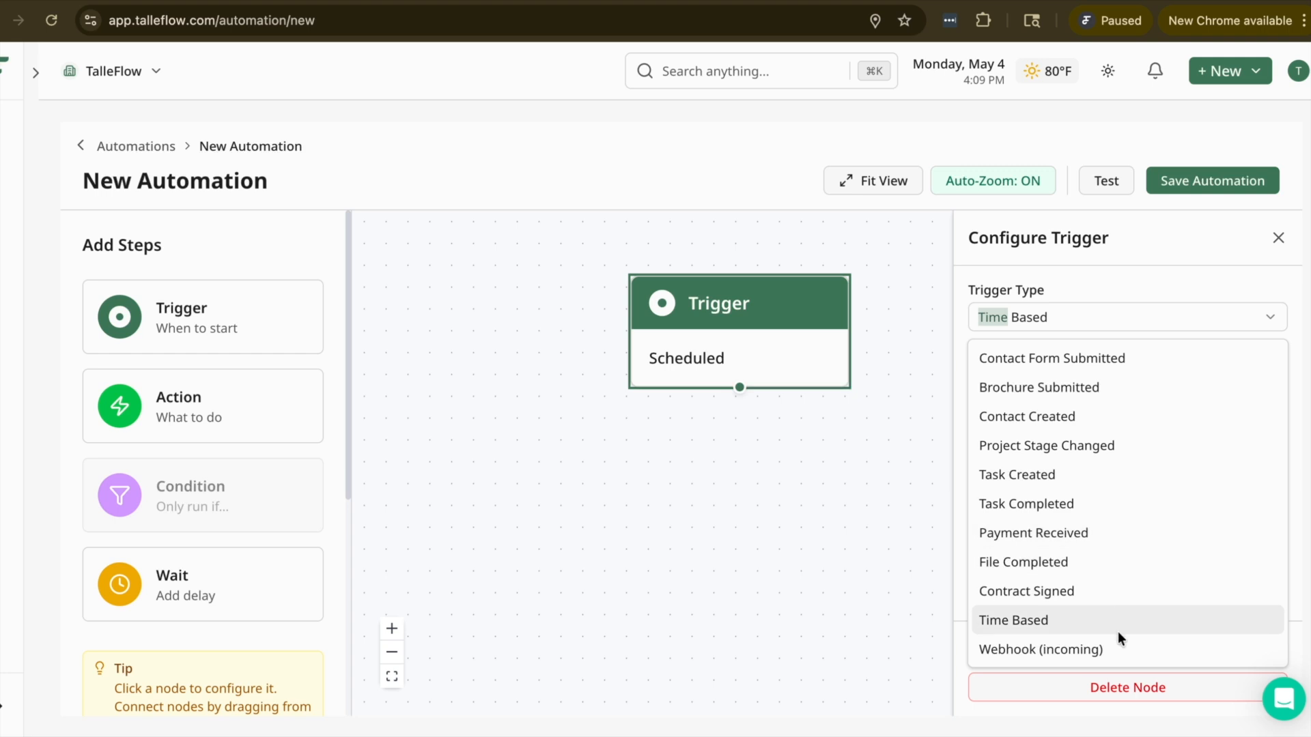
pyautogui.click(1140, 641)
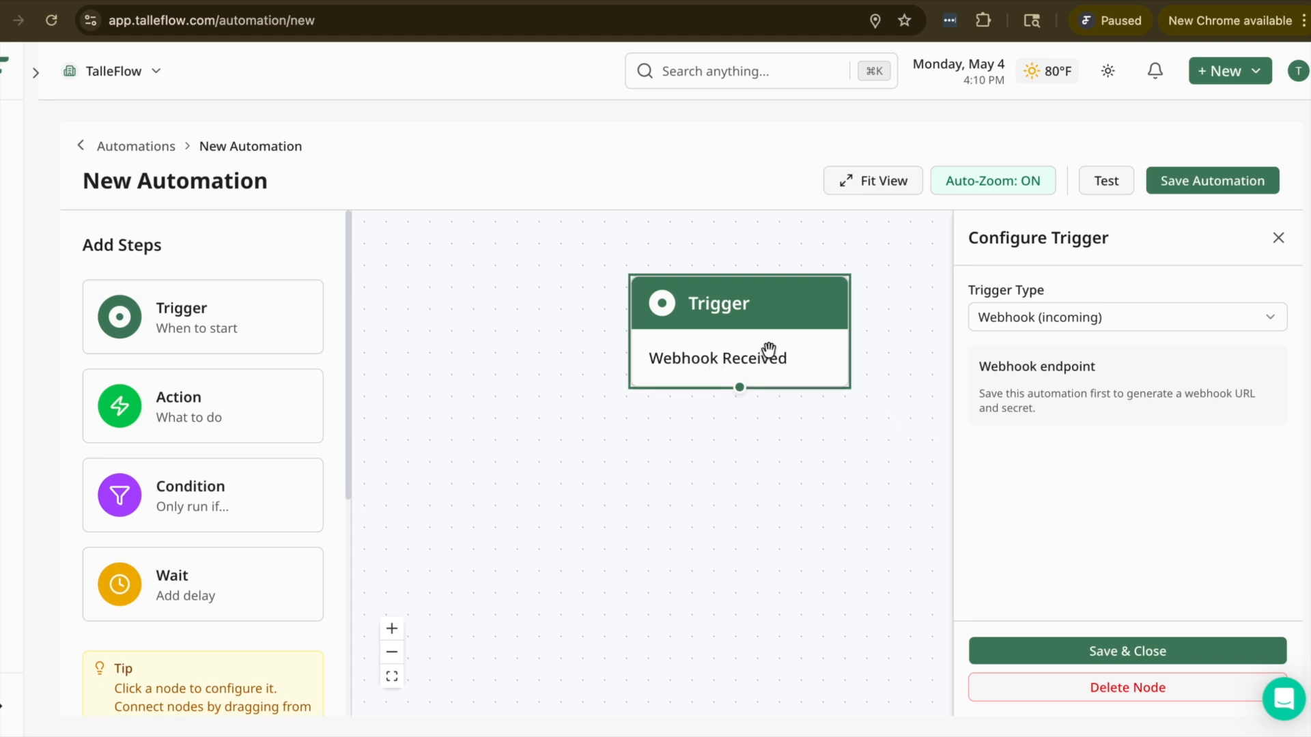
# Step: Set the trigger type to Contact Form Submitted and save the trigger's configuration
pyautogui.click(1020, 310)
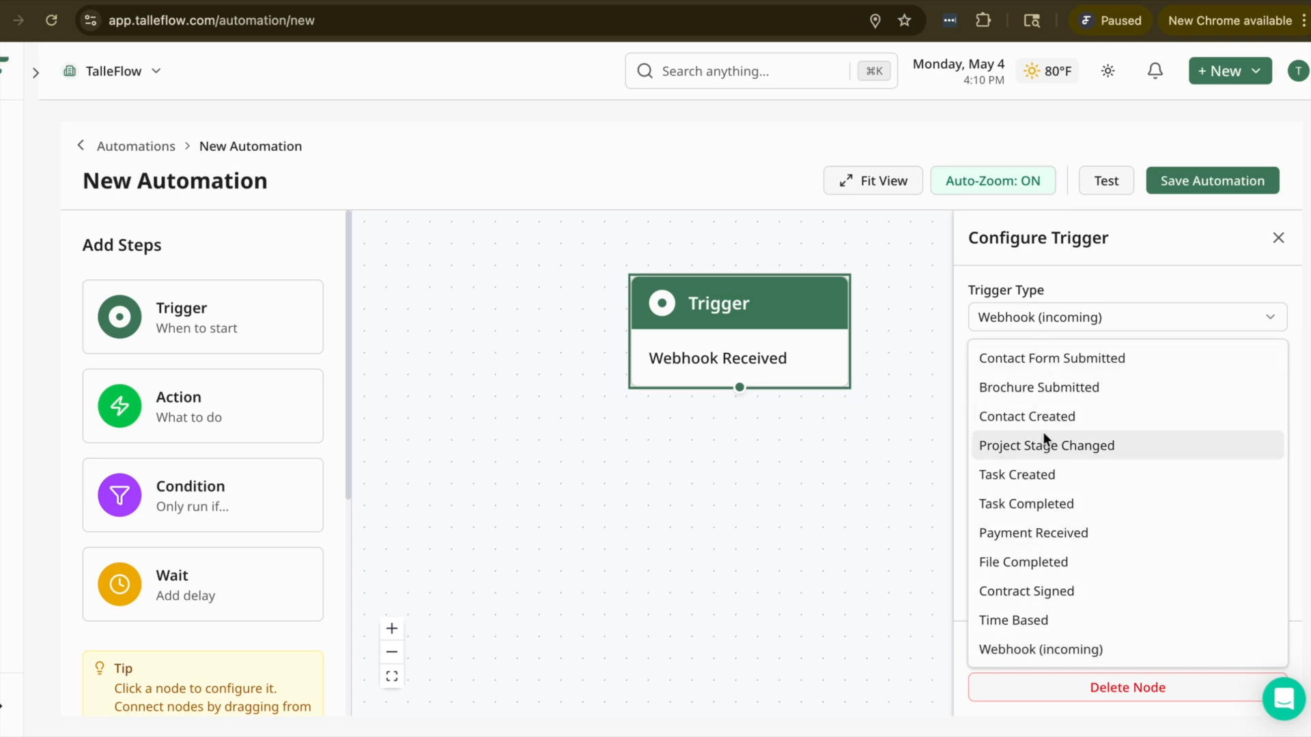
pyautogui.click(1032, 362)
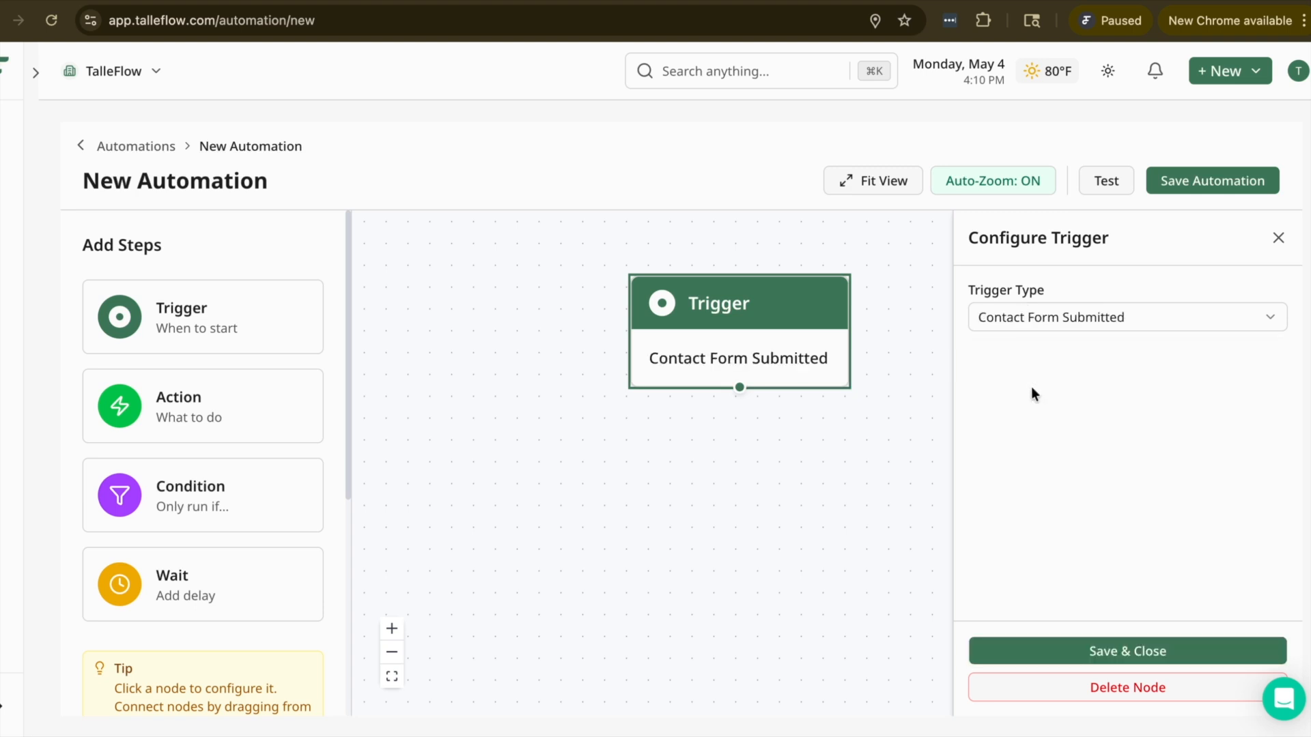
pyautogui.click(1088, 660)
# Step: Add an Action node below the trigger, connect the trigger to it, and set its action type to Send Email
pyautogui.moveTo(152, 400); pyautogui.dragTo(803, 532)
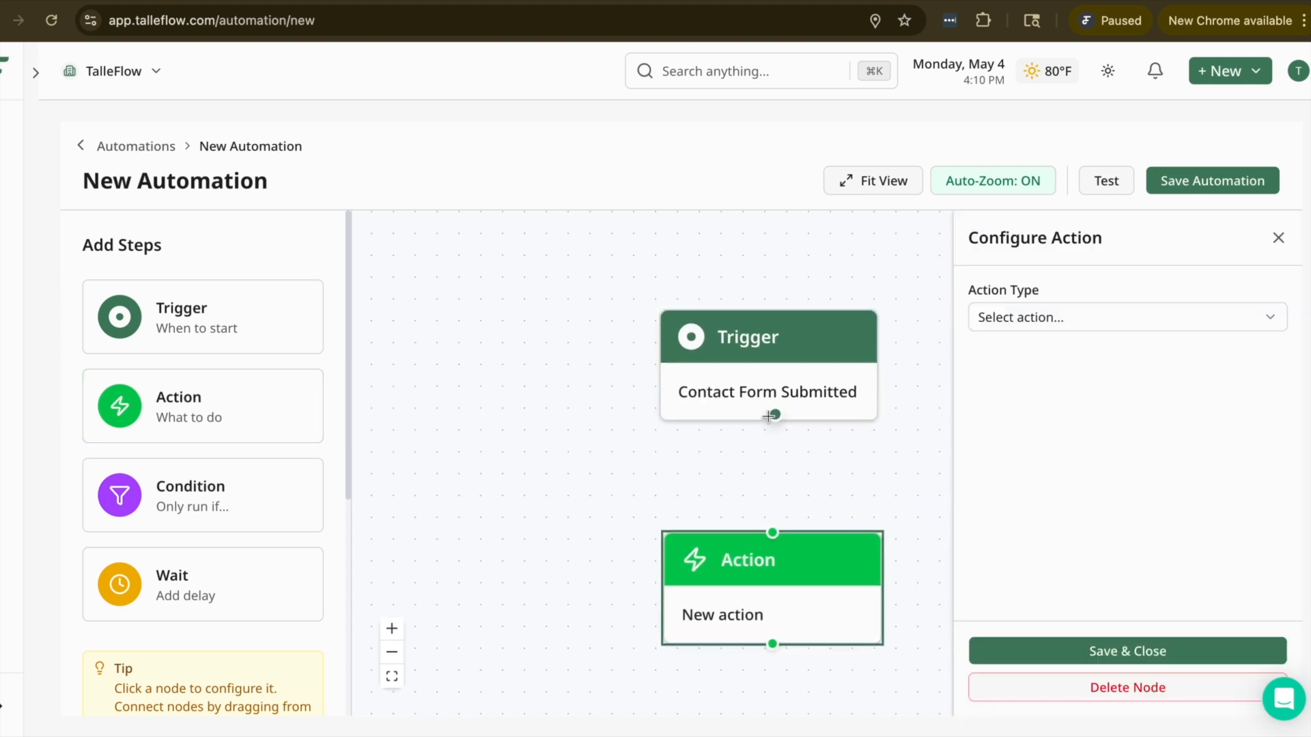
pyautogui.moveTo(775, 417); pyautogui.dragTo(772, 533)
pyautogui.click(1055, 318)
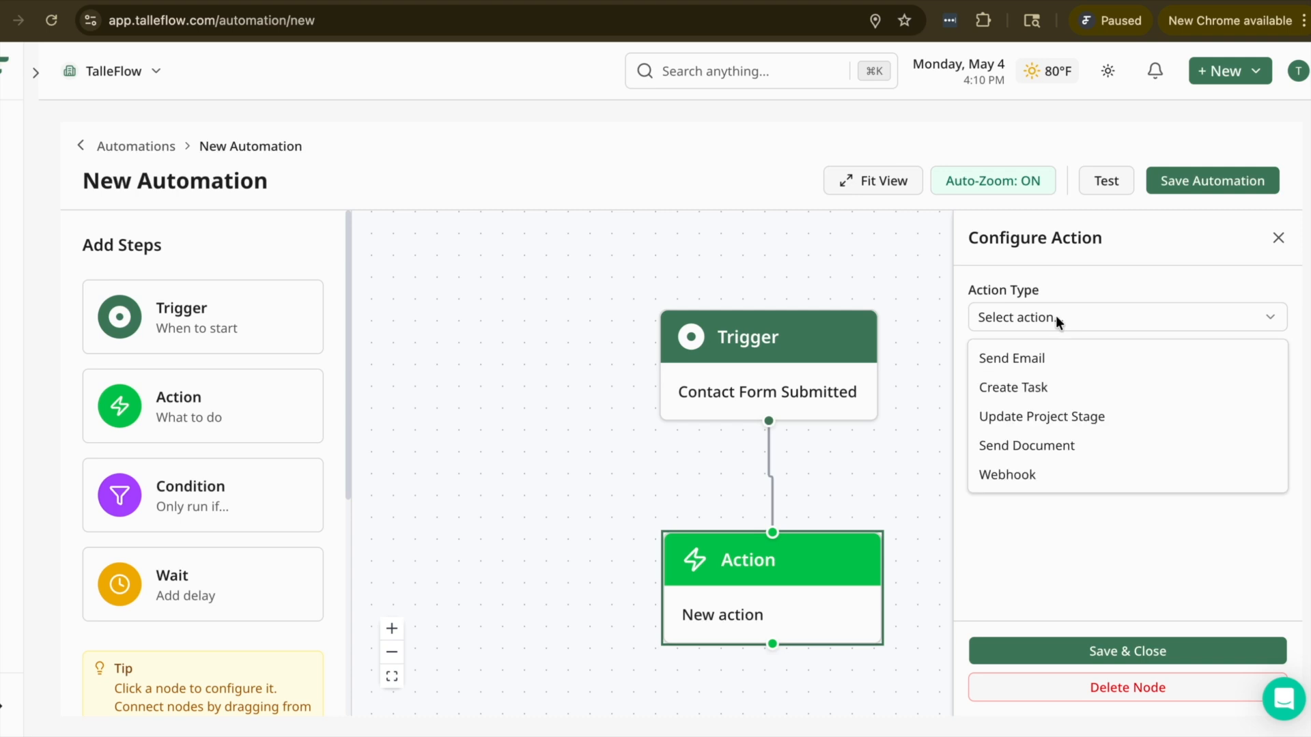
pyautogui.click(1061, 357)
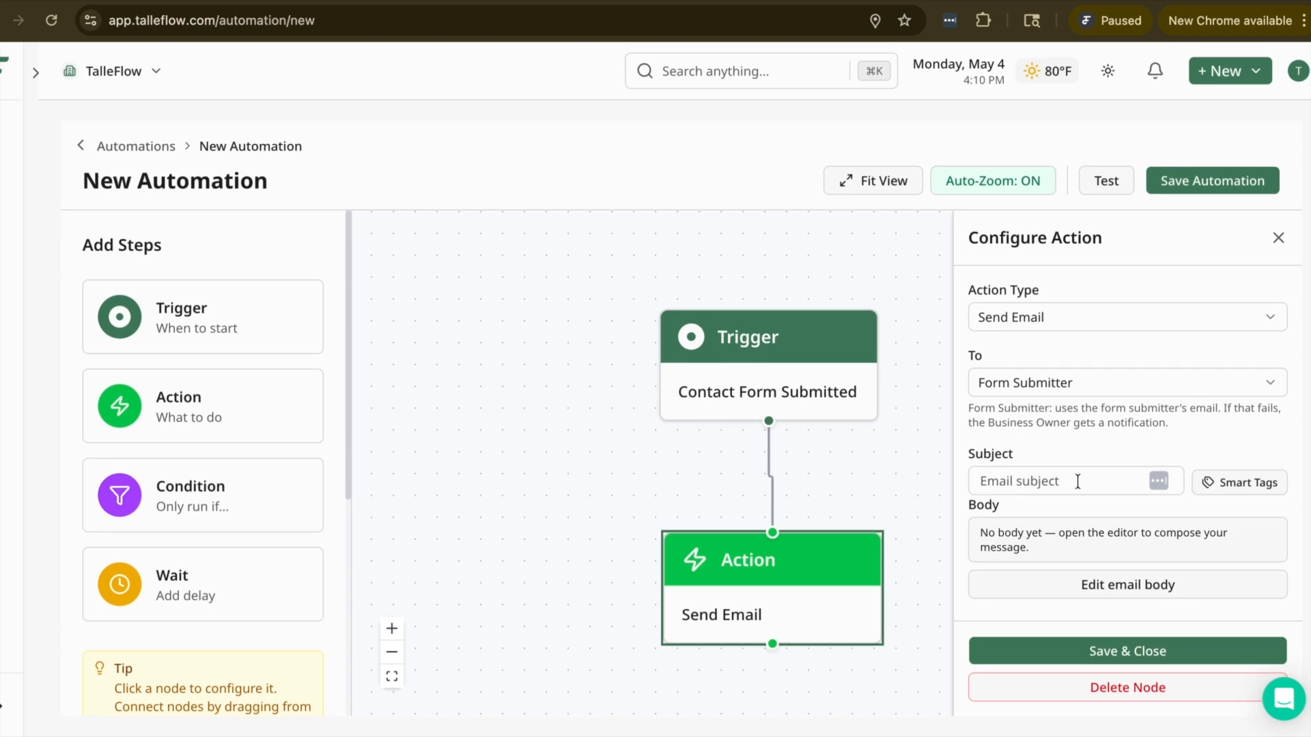
# Step: Enter the email subject "Hey {{client.first_name}} we've recieved your request", using the client first name smart tag
pyautogui.click(1077, 482)
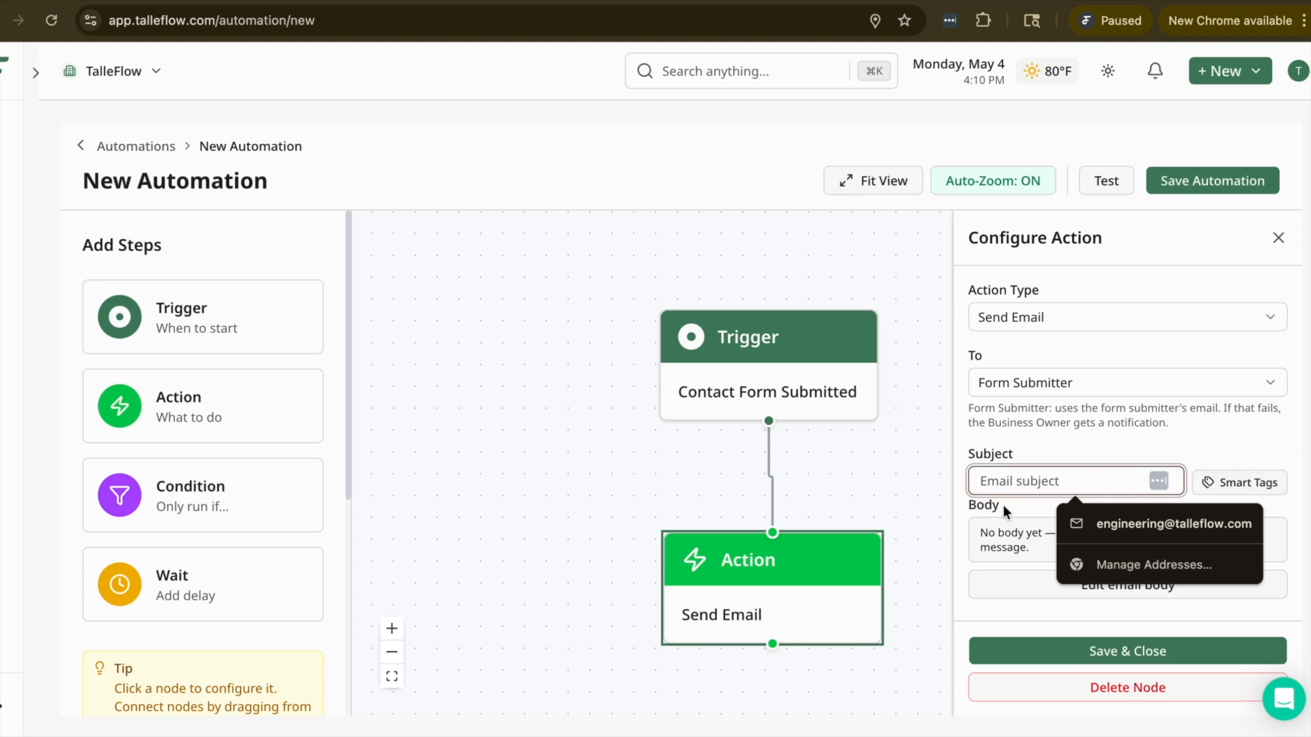
pyautogui.write('Hey {')
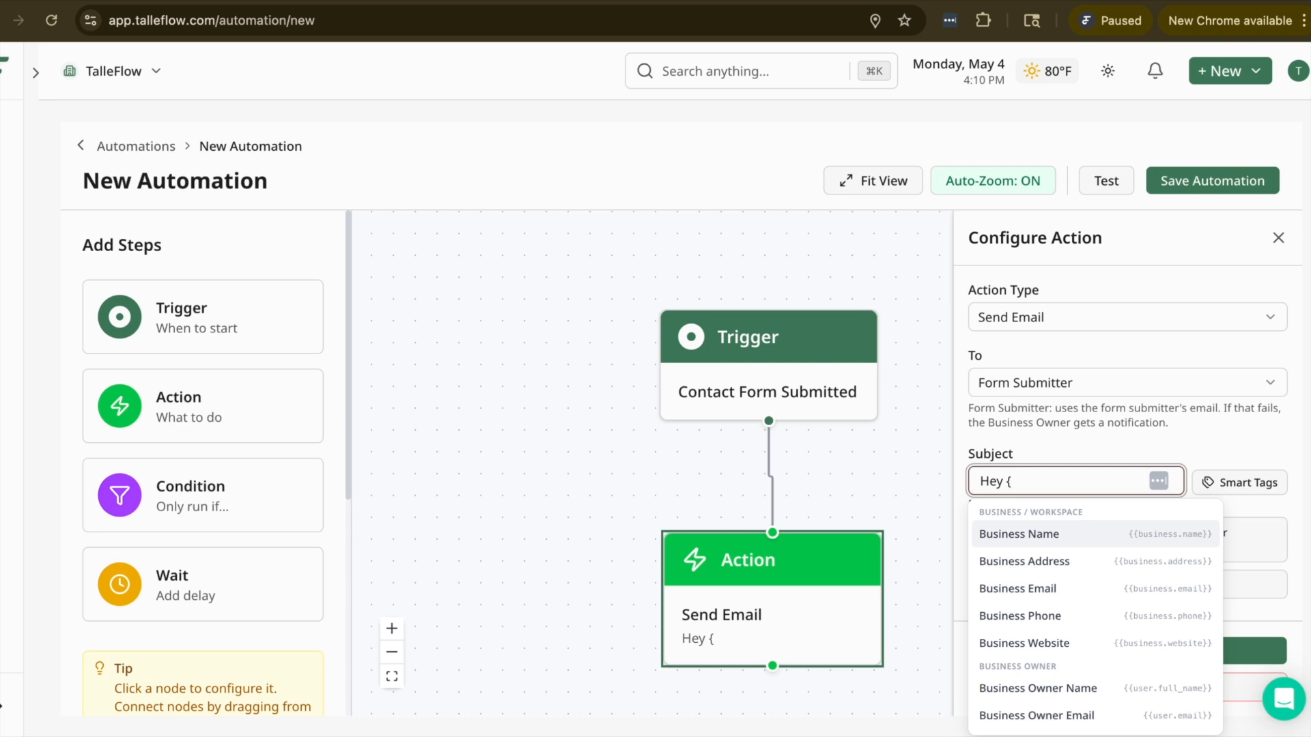
pyautogui.write('{clien')
pyautogui.press('Down')
pyautogui.press('Return')
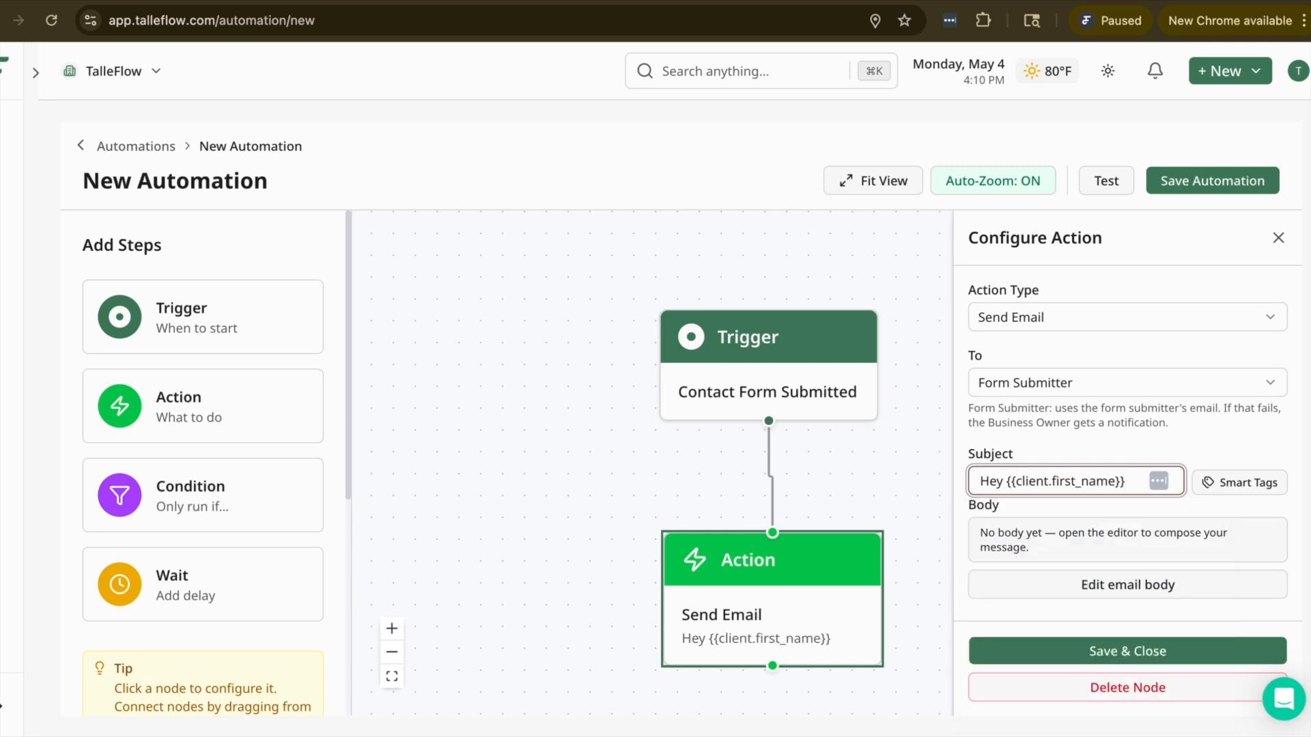
pyautogui.write("we've recie")
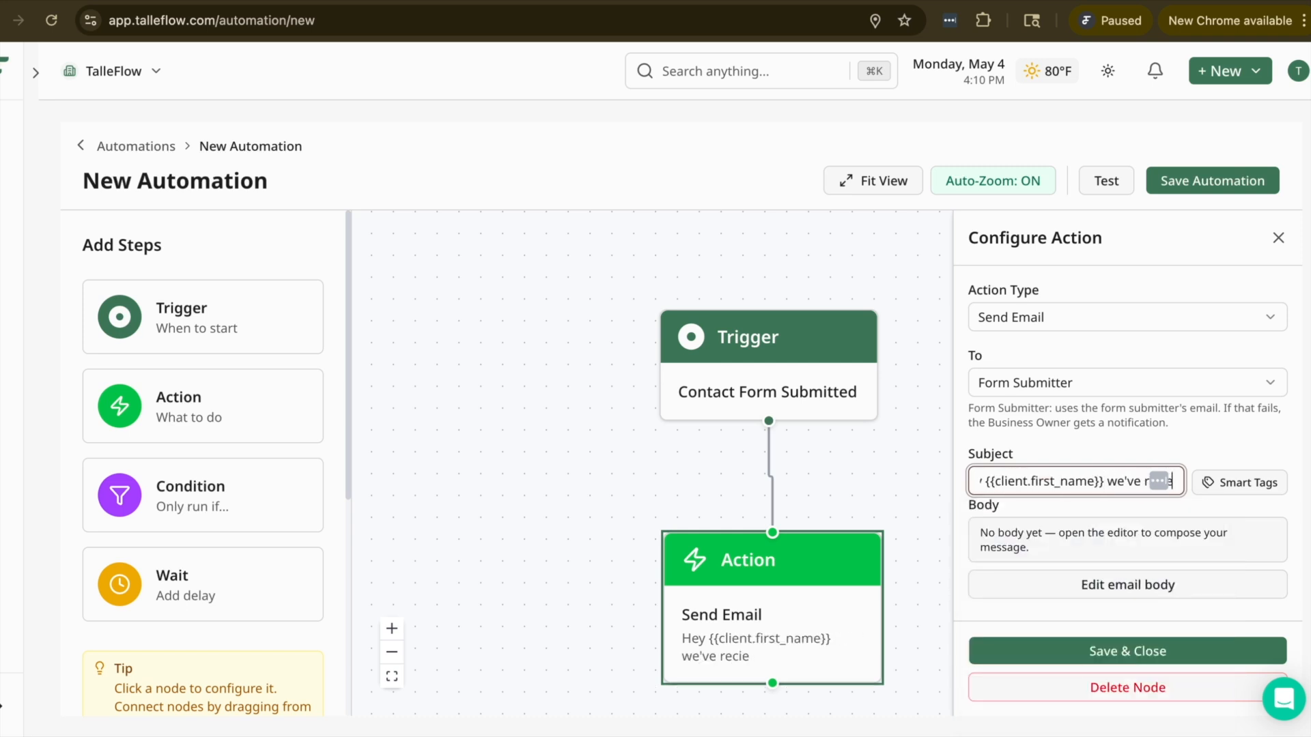
pyautogui.write('ved your request')
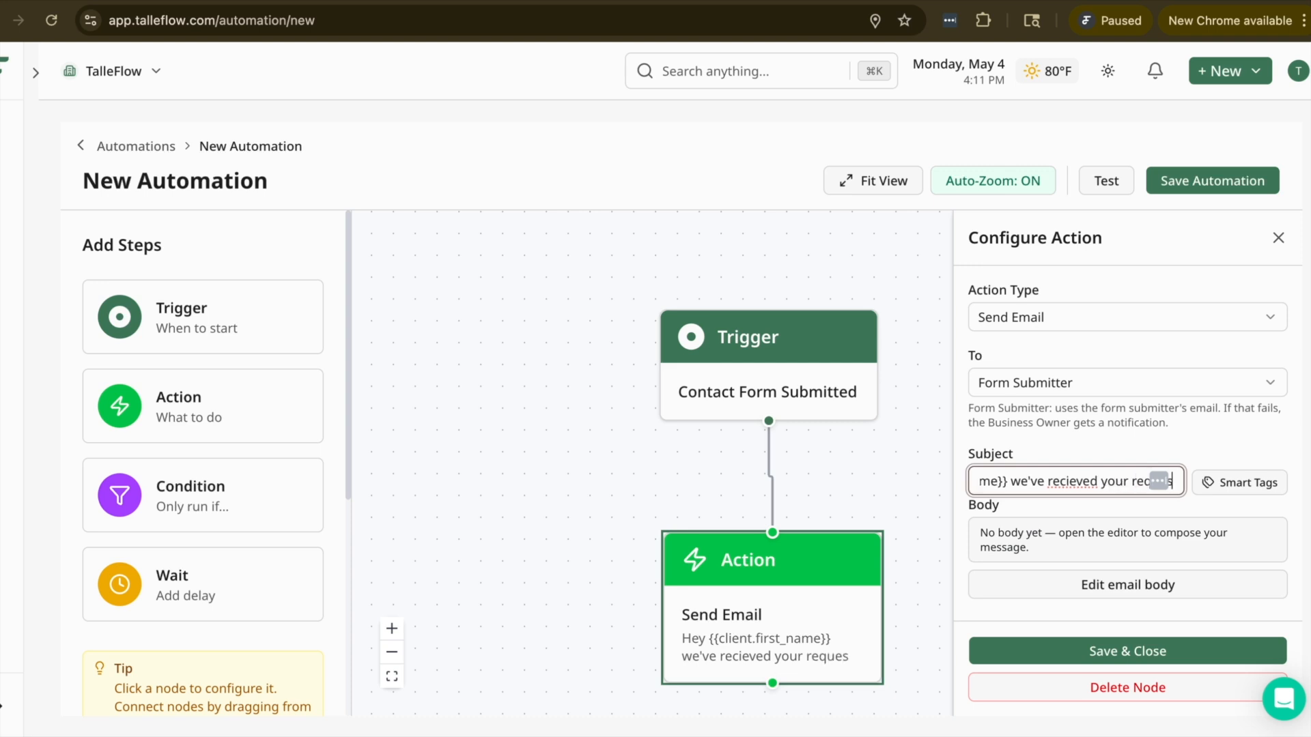
# Step: Correct the misspelled word in the email subject to "received"
pyautogui.rightClick(1060, 488)
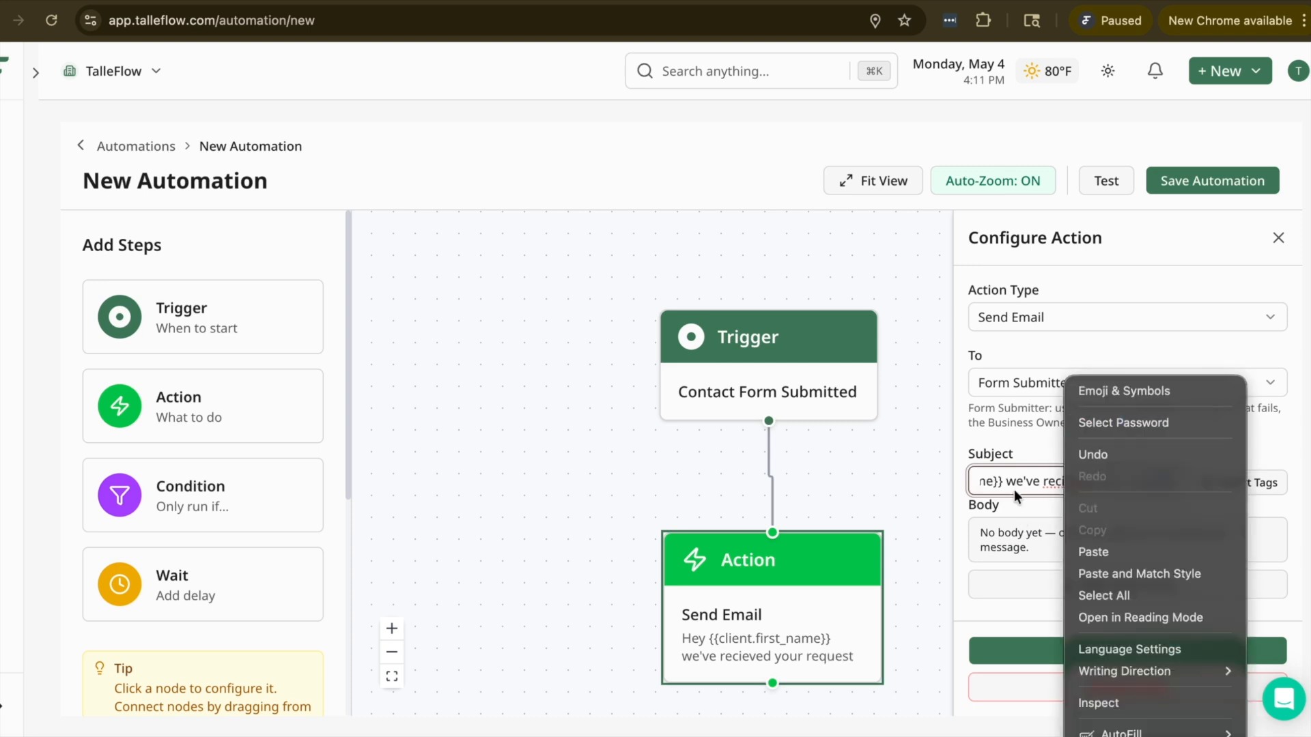
pyautogui.press('Escape')
pyautogui.click(1060, 486)
pyautogui.press('Delete')
pyautogui.press('Delete')
pyautogui.write('eived your re')
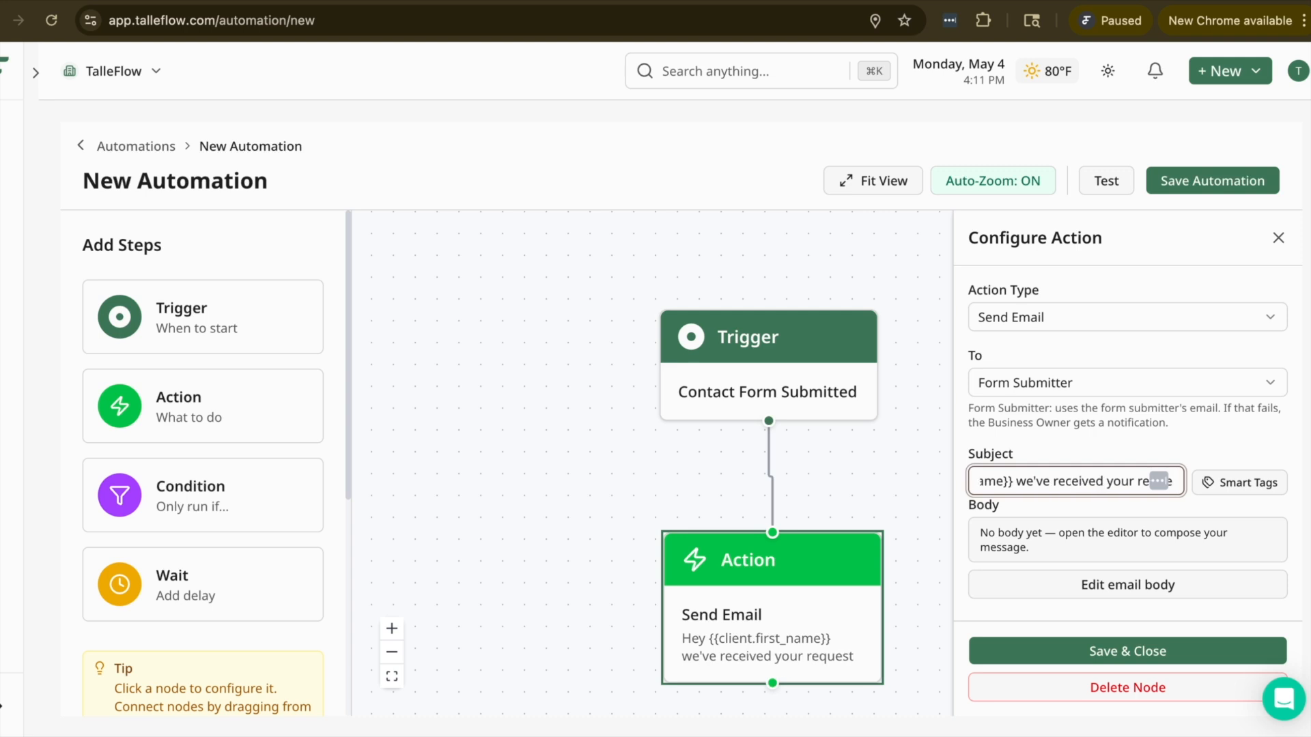
# Step: Write the email body as "Hey There," followed by "I got it!" on a separate line
pyautogui.click(1113, 583)
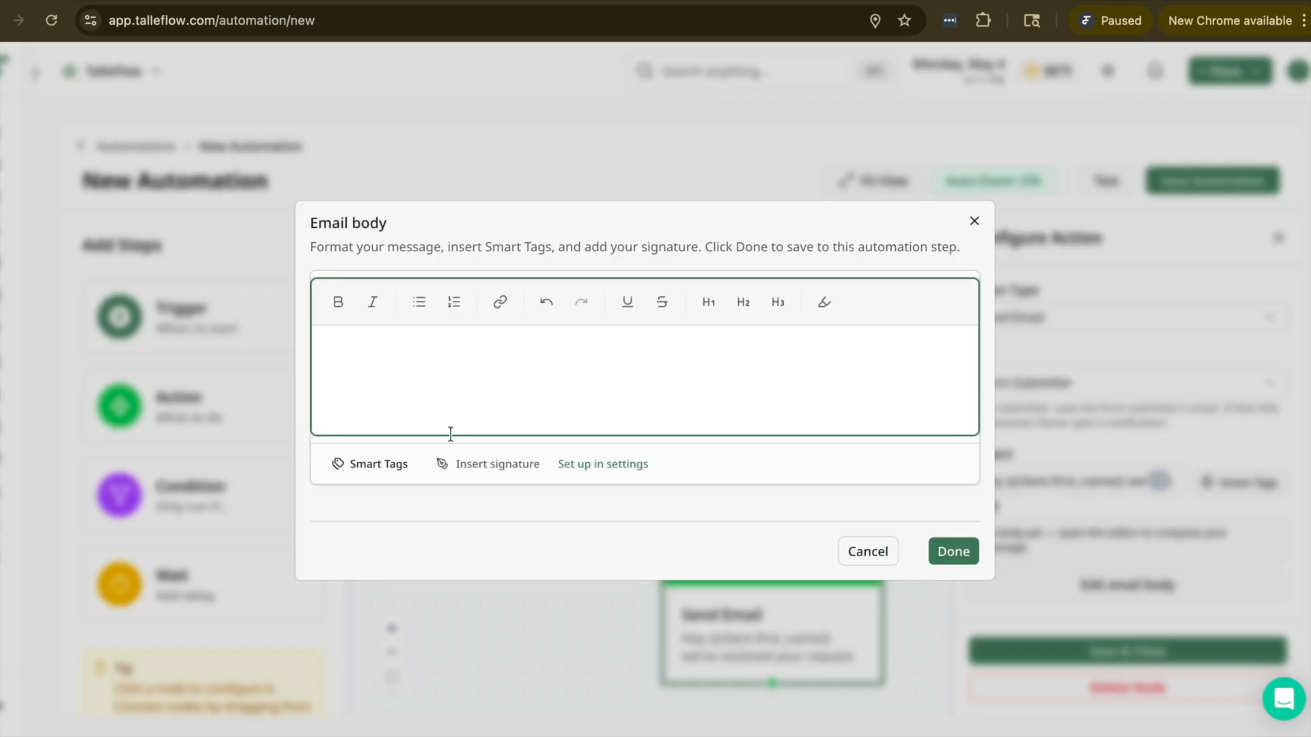
pyautogui.click(410, 381)
pyautogui.write('Hey There,')
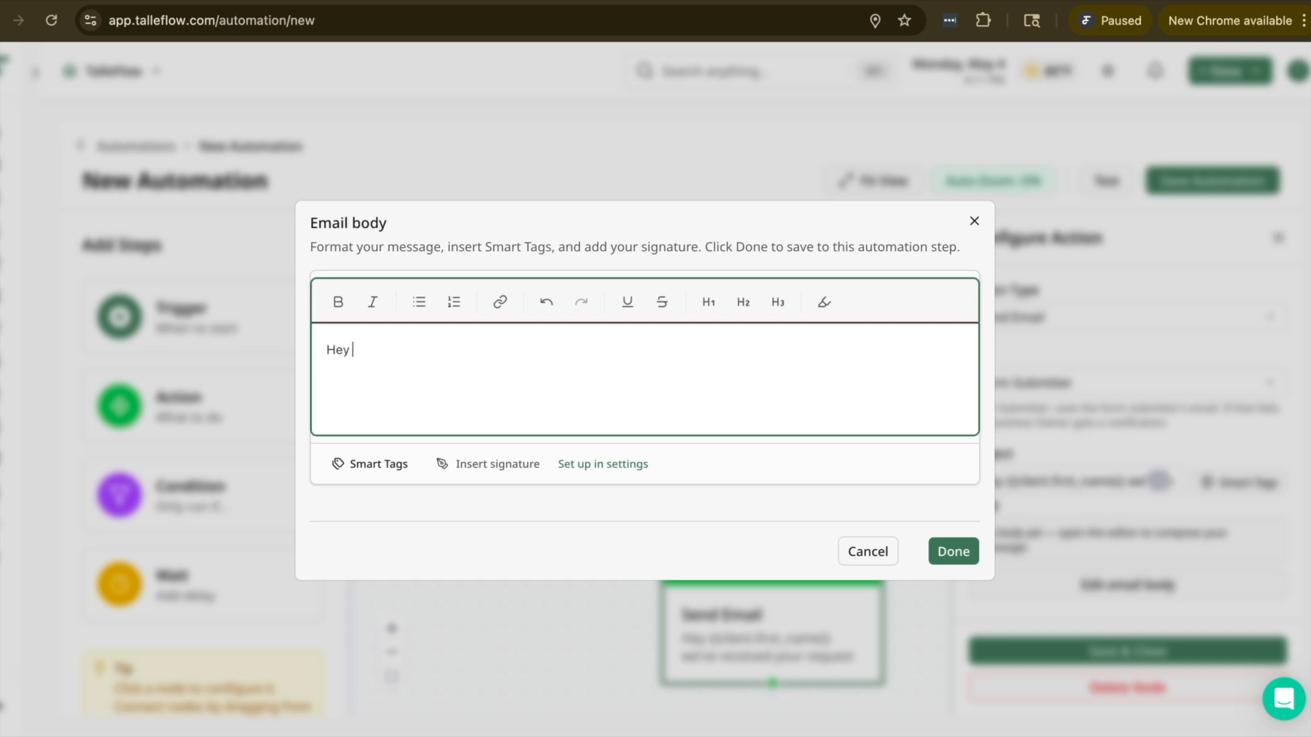
pyautogui.press('Return')
pyautogui.press('Return')
pyautogui.write("I'")
pyautogui.write(' got it!')
pyautogui.click(953, 551)
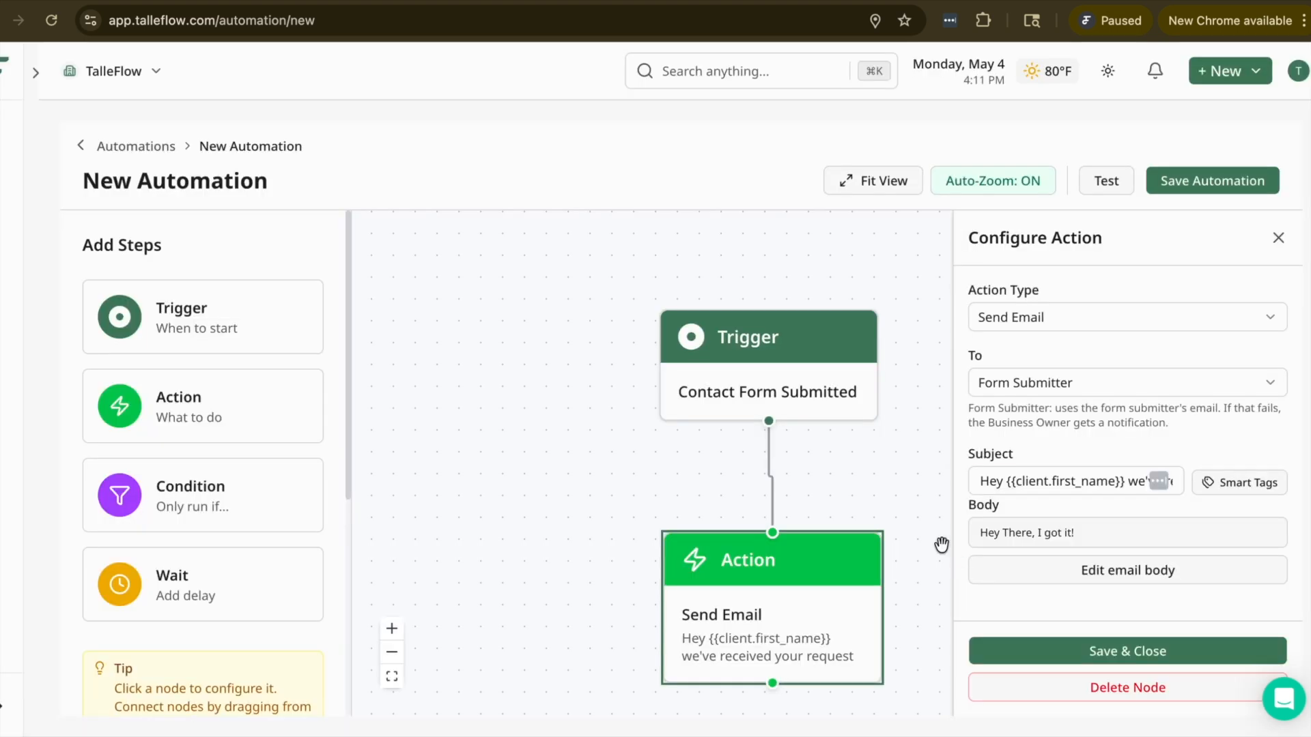
# Step: Save the Send Email action and the contact form automation, and create another new automation
pyautogui.click(1071, 649)
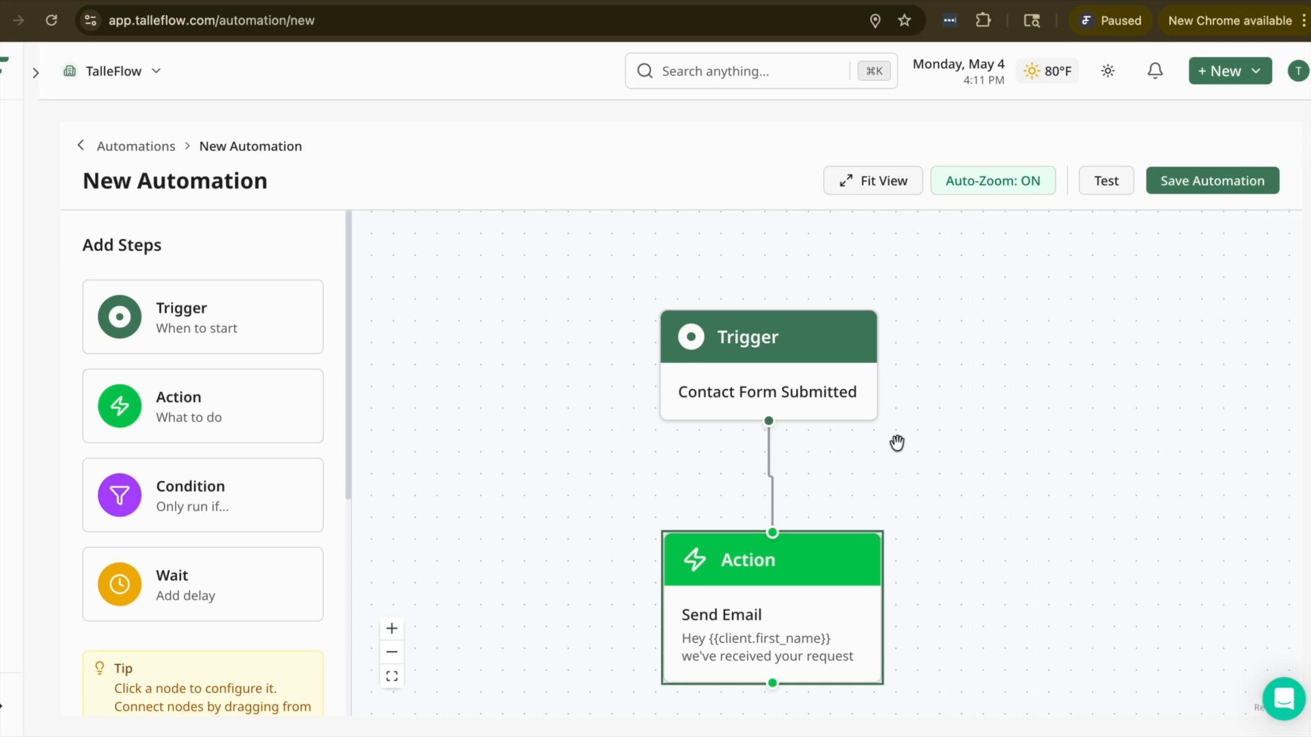
pyautogui.click(1171, 182)
pyautogui.click(1236, 140)
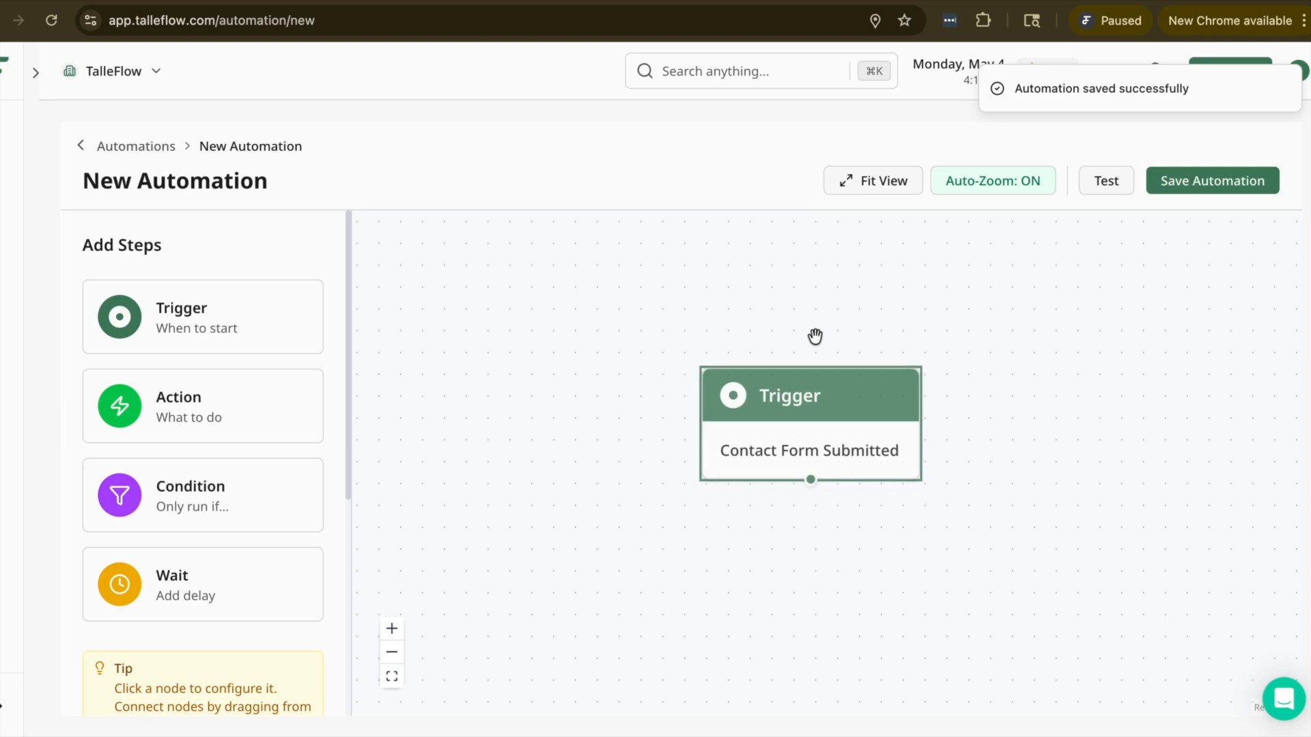
# Step: Set the new automation's trigger type to Payment Received and save the trigger's configuration
pyautogui.click(761, 339)
pyautogui.click(1080, 310)
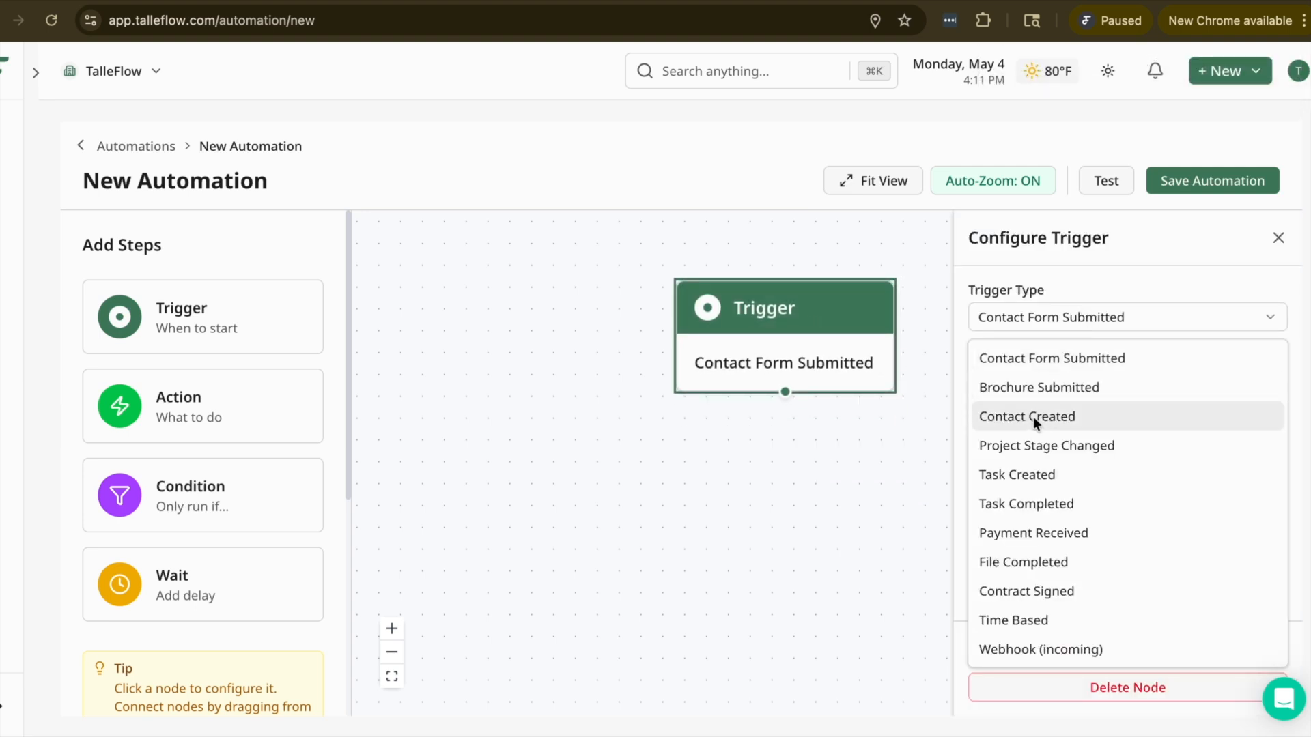
pyautogui.click(1075, 536)
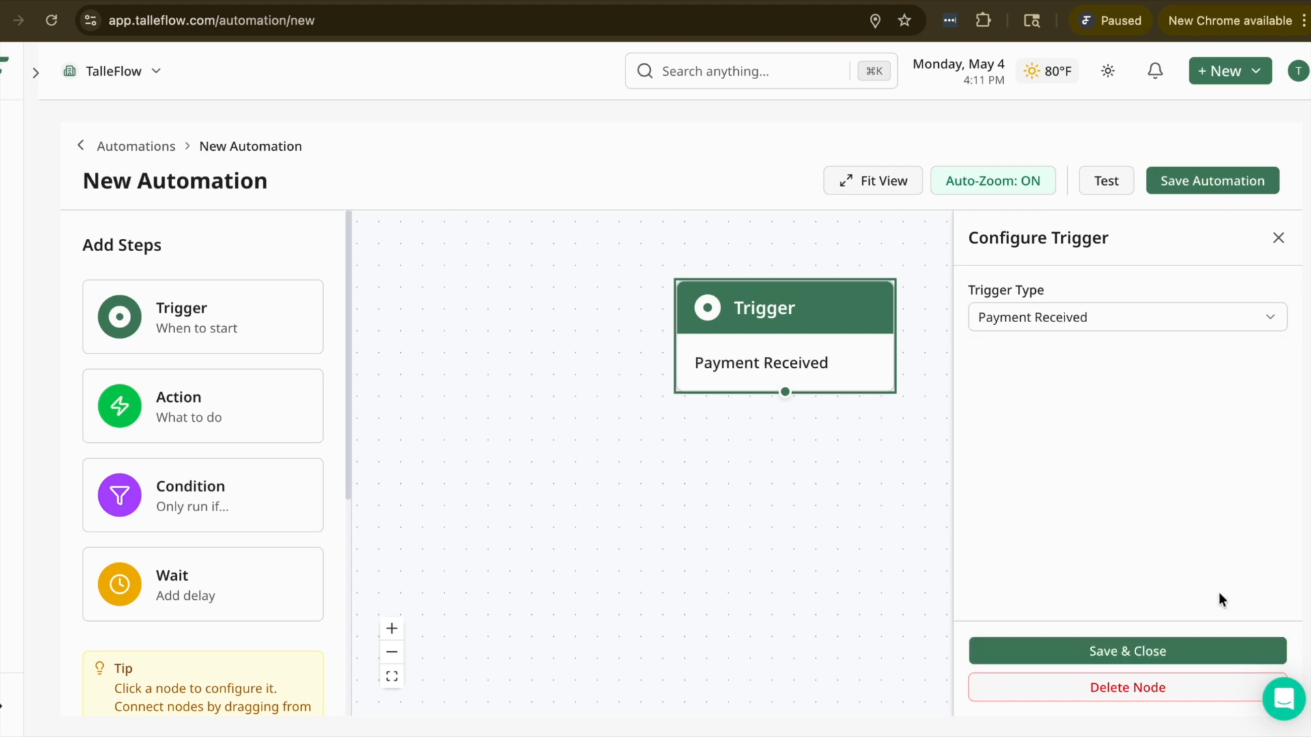
pyautogui.click(1247, 645)
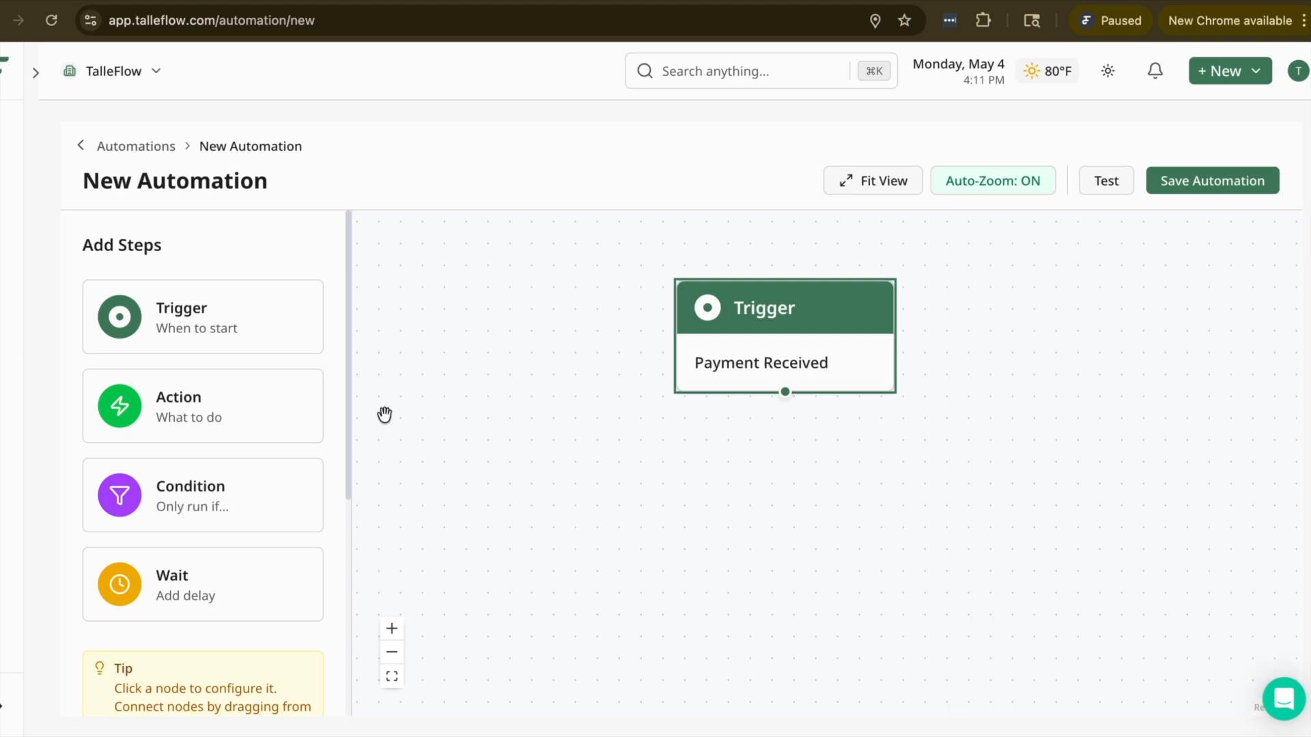
# Step: Add an Action node below the Payment Received trigger, connect the trigger to it, and set its action type to Update Project Stage
pyautogui.click(170, 424)
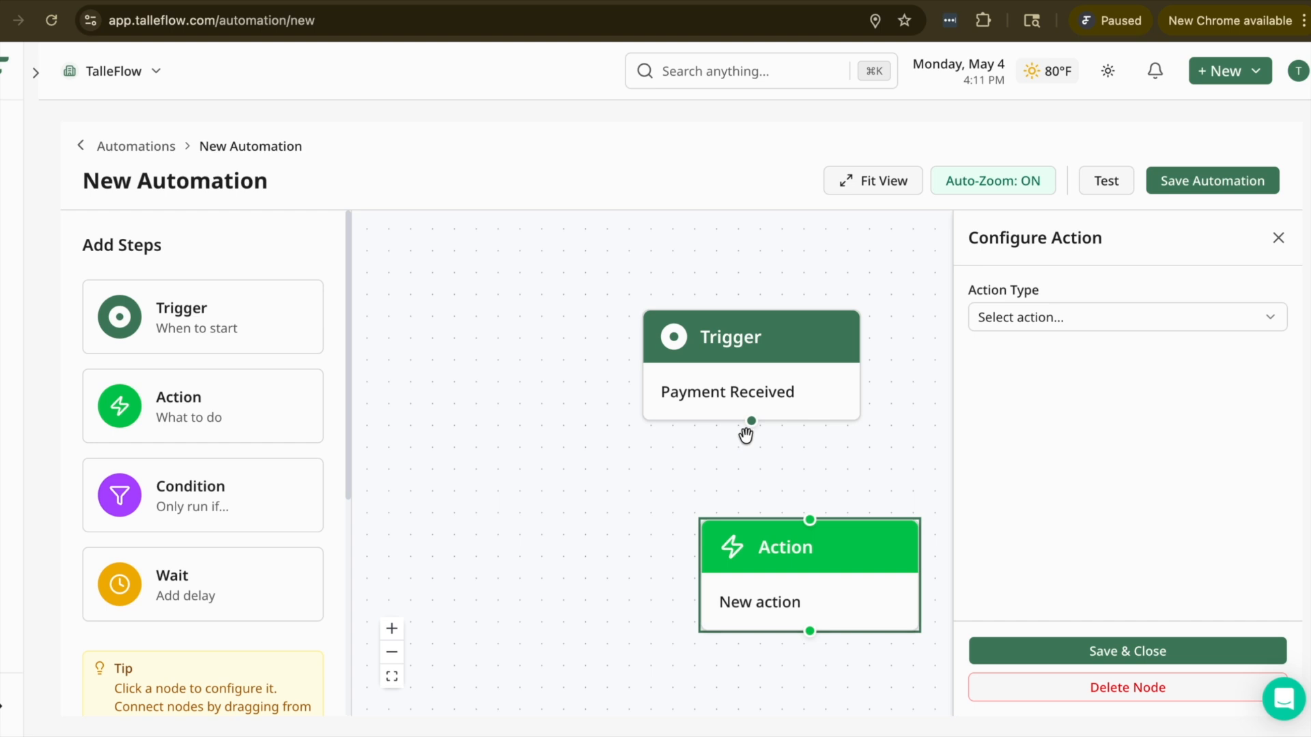
pyautogui.moveTo(752, 421); pyautogui.dragTo(816, 523)
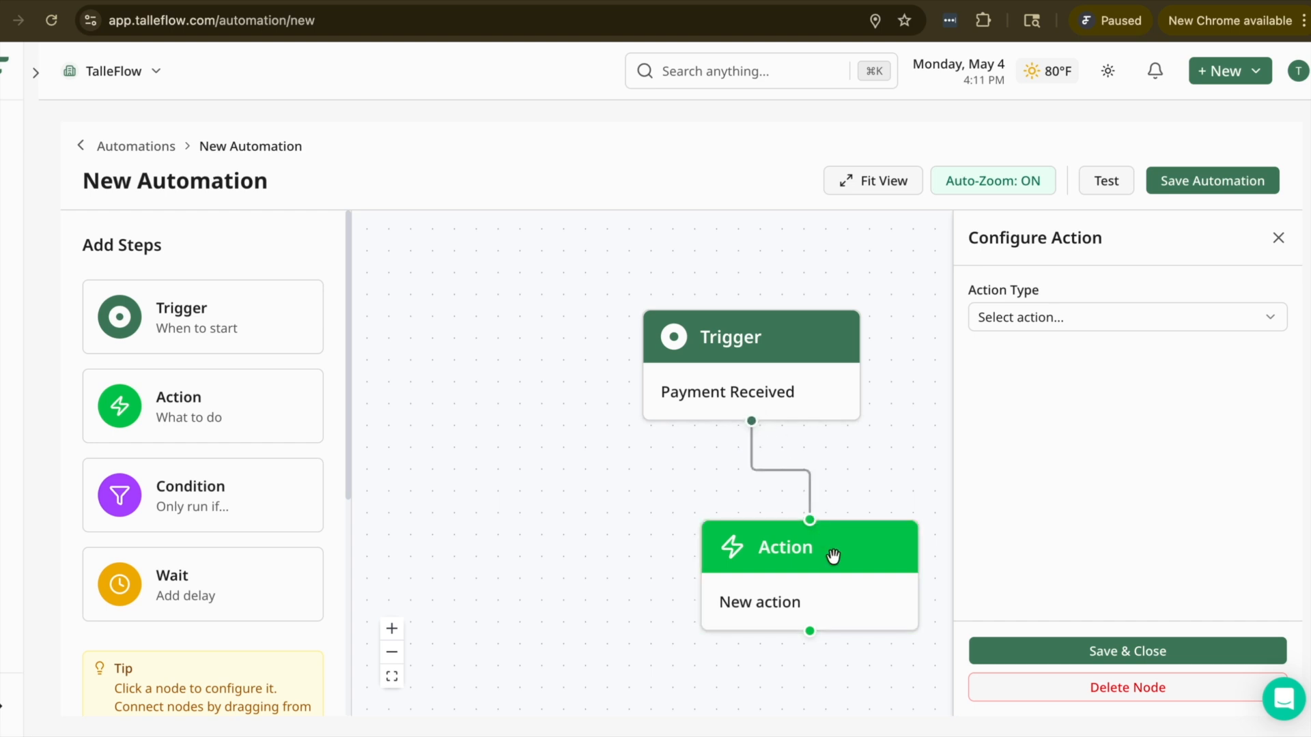
pyautogui.click(1093, 303)
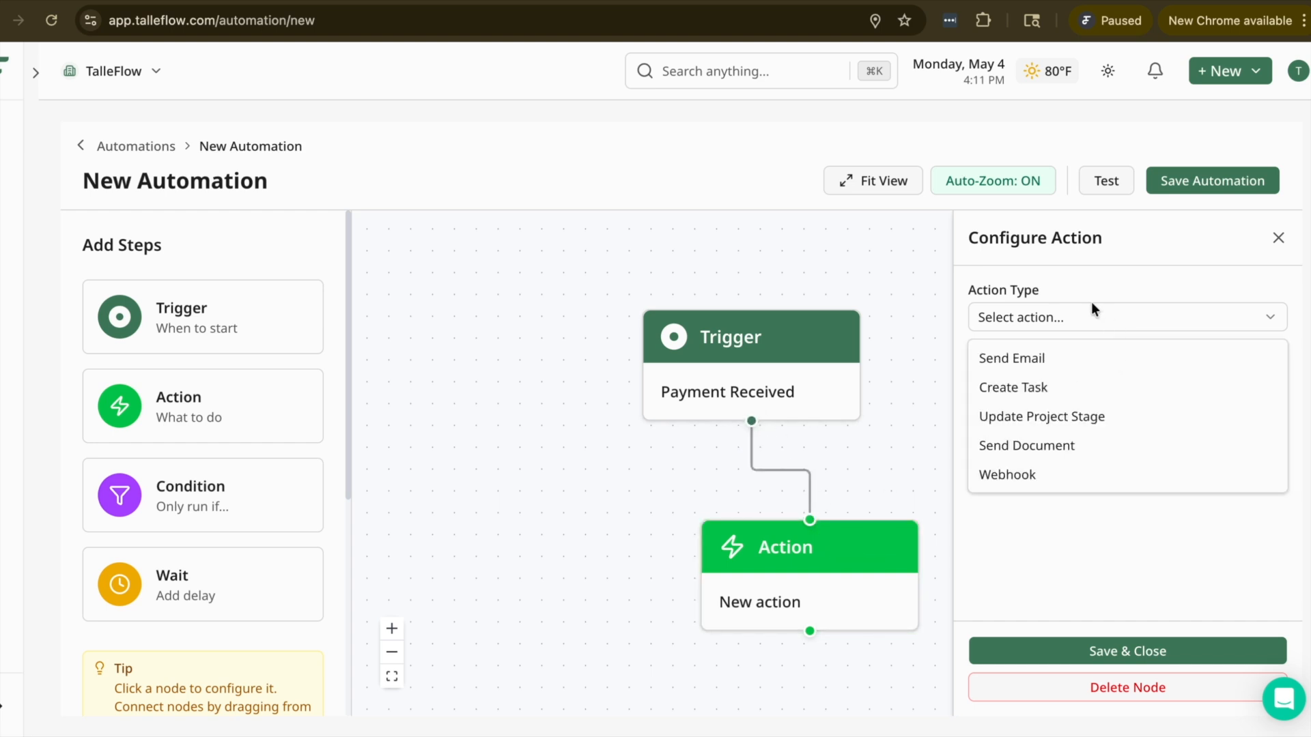
pyautogui.click(1066, 408)
pyautogui.moveTo(840, 560); pyautogui.dragTo(791, 582)
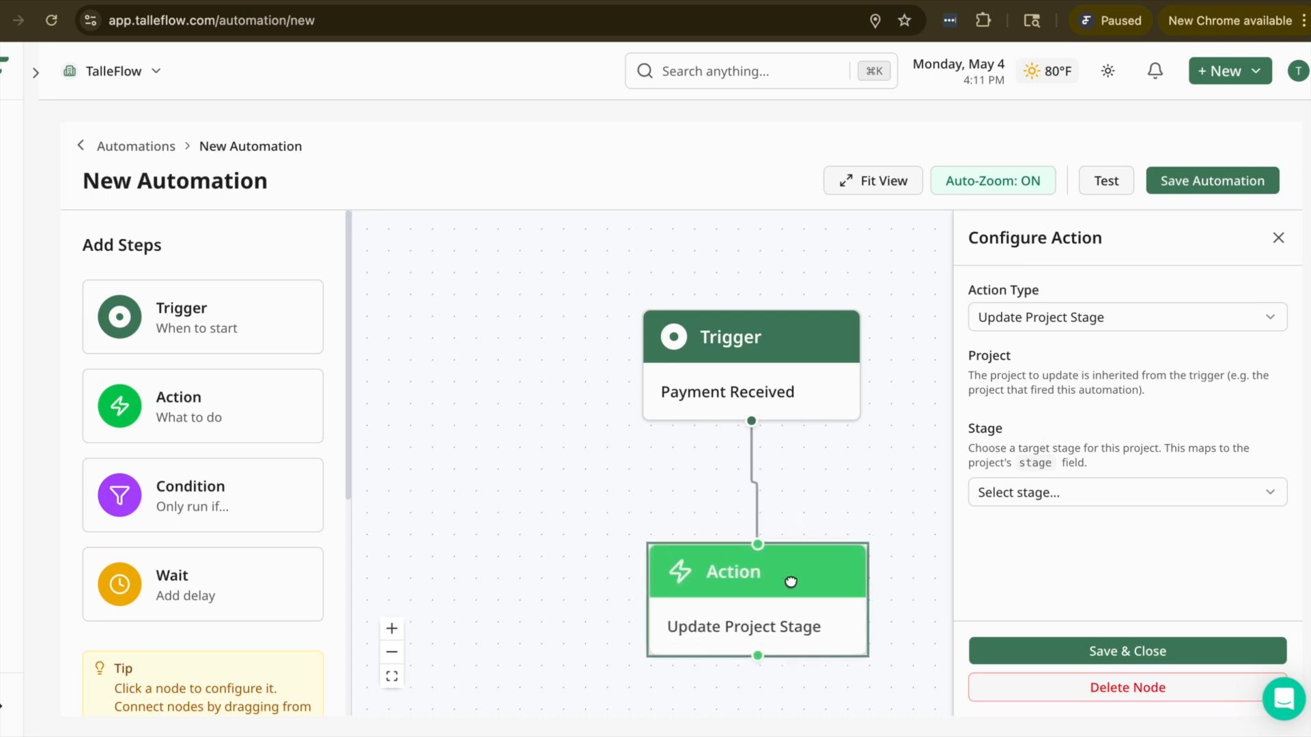
# Step: Set the action's target project stage to Completed and save its configuration
pyautogui.click(1158, 502)
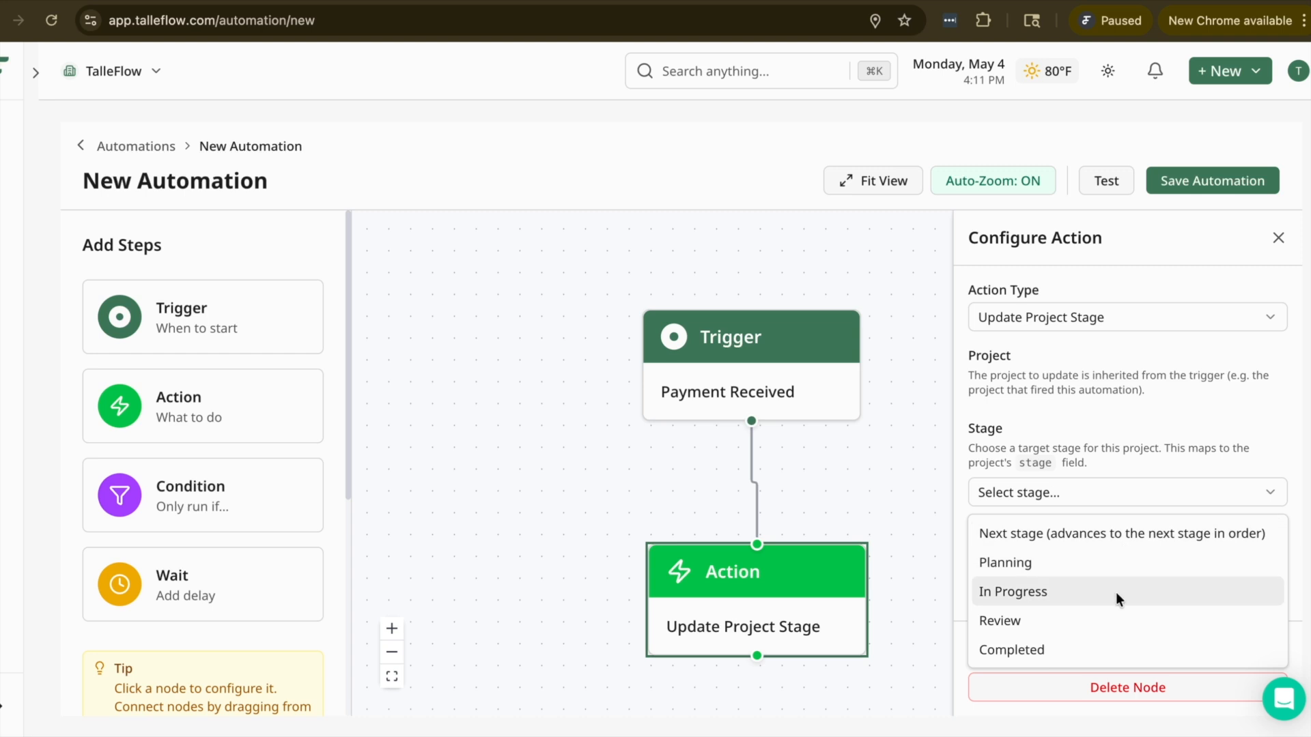
pyautogui.click(1198, 644)
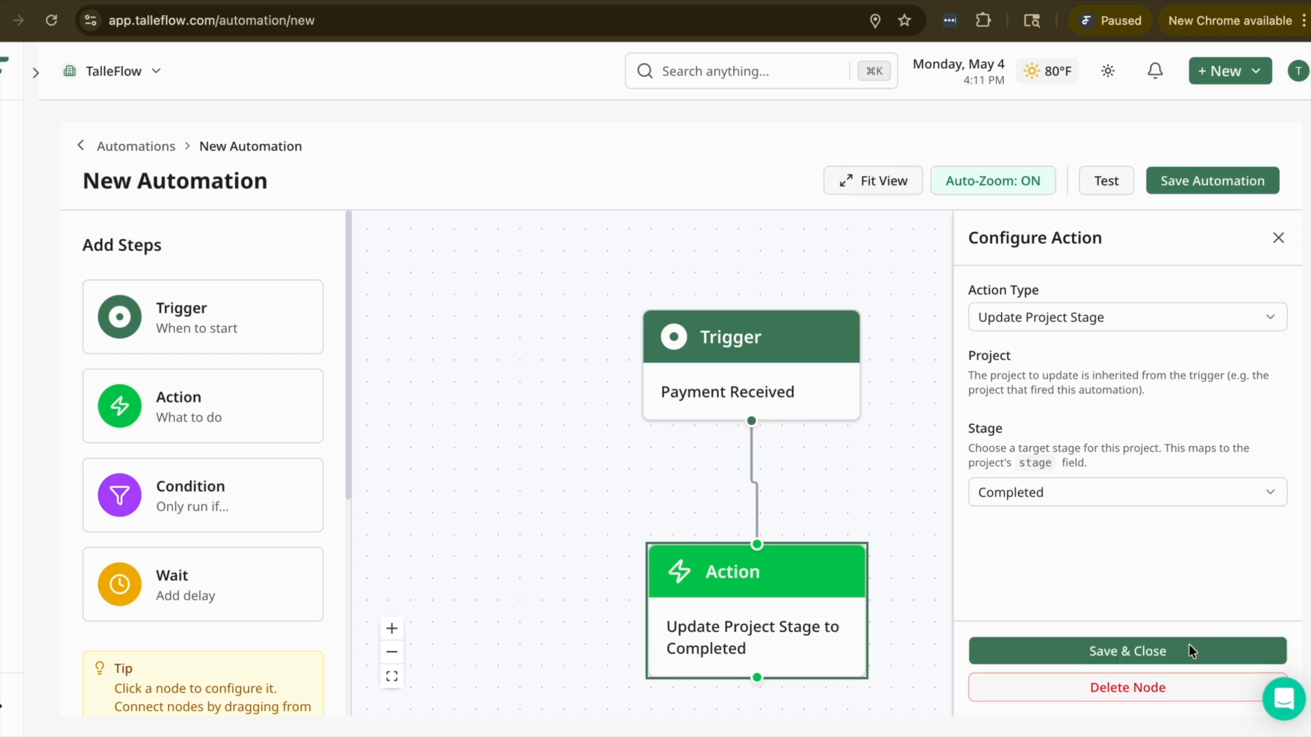
pyautogui.click(1191, 647)
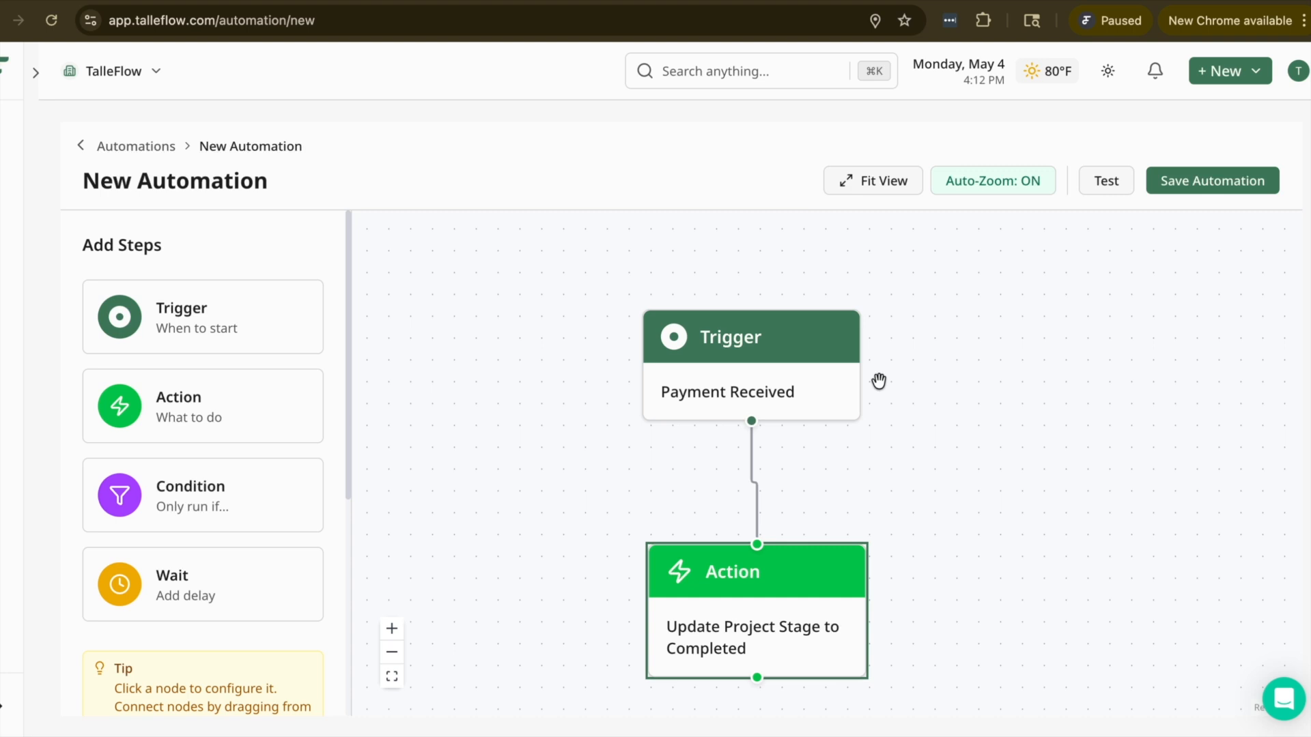
# Step: Change the Update Project Stage action's target stage to Review and save its configuration
pyautogui.click(790, 649)
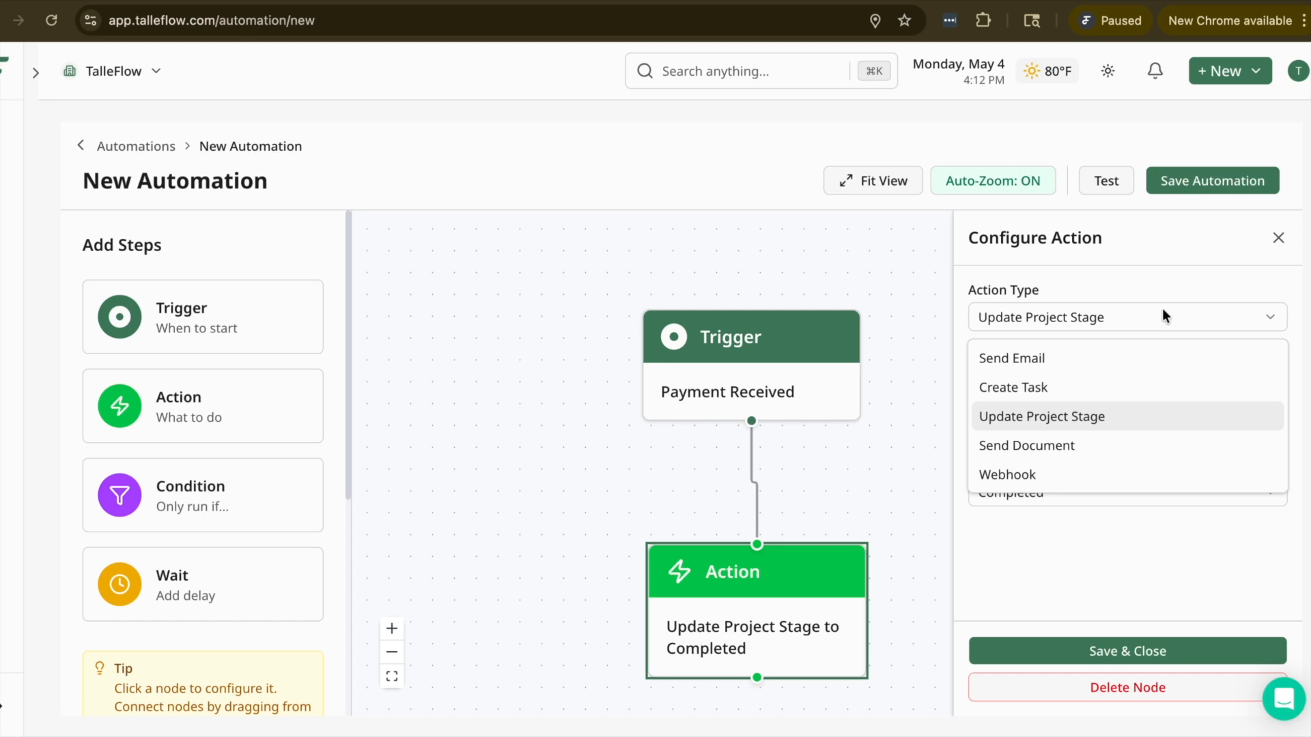
pyautogui.click(1159, 284)
pyautogui.click(1083, 487)
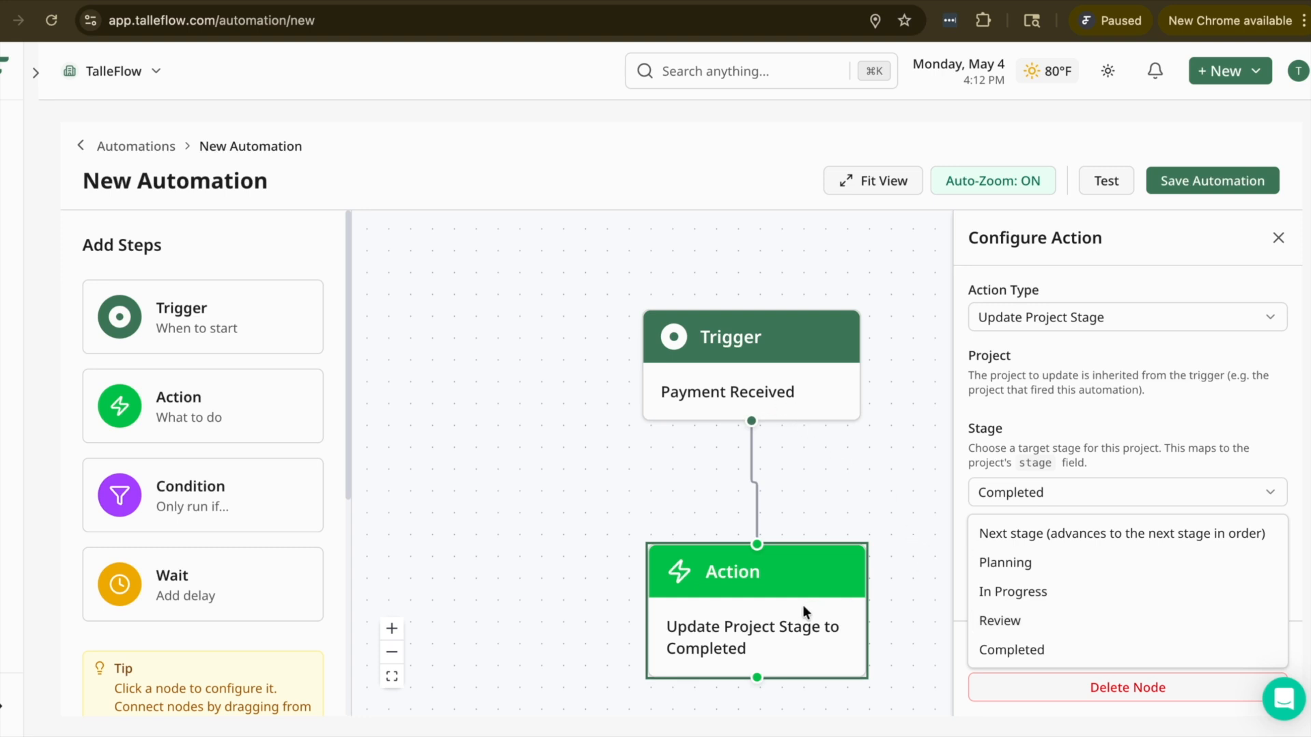
pyautogui.click(1036, 621)
pyautogui.click(1090, 647)
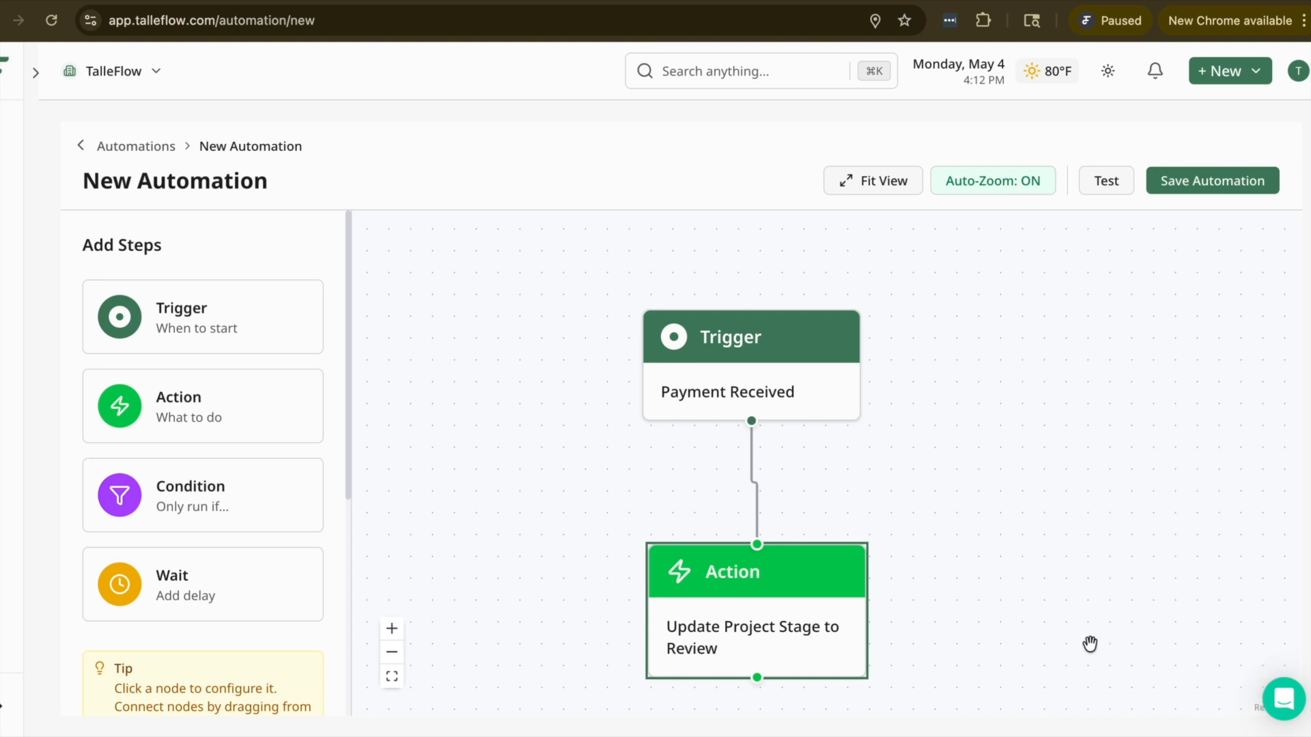
# Step: Save the Payment Received automation and start another new automation
pyautogui.click(835, 576)
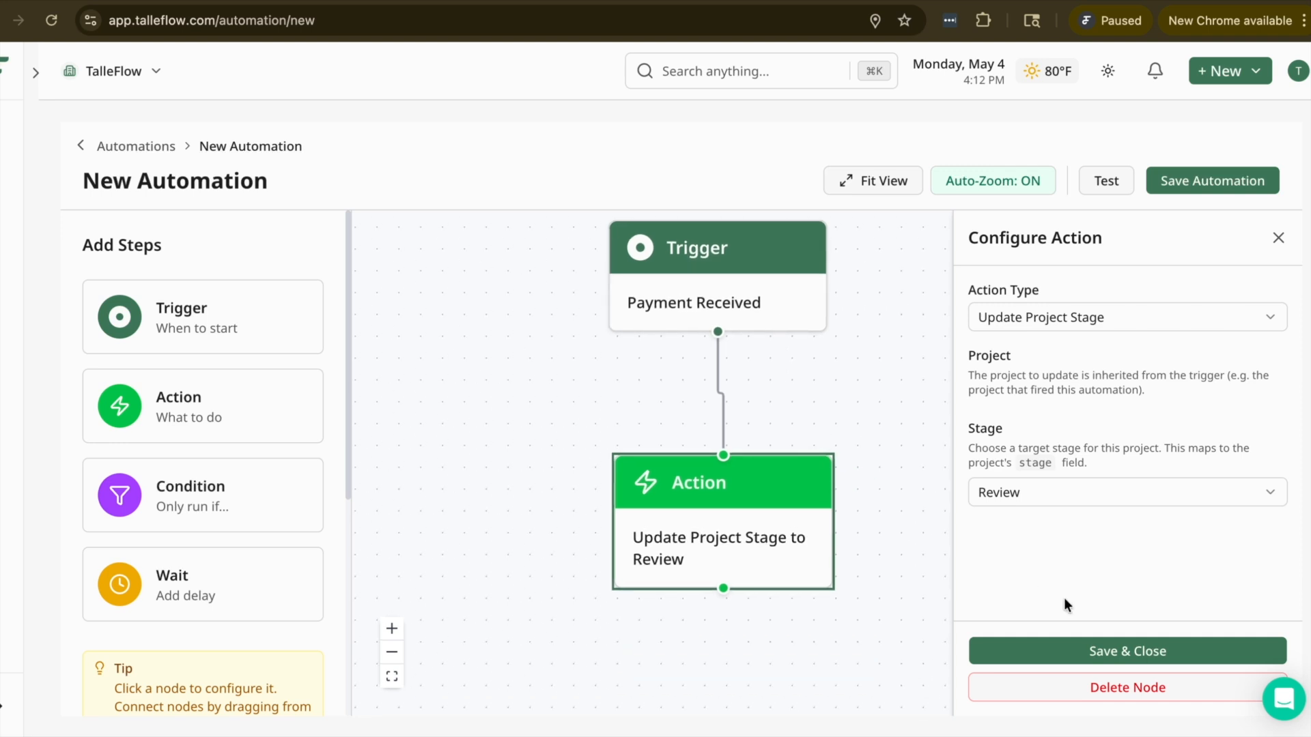
pyautogui.click(1181, 172)
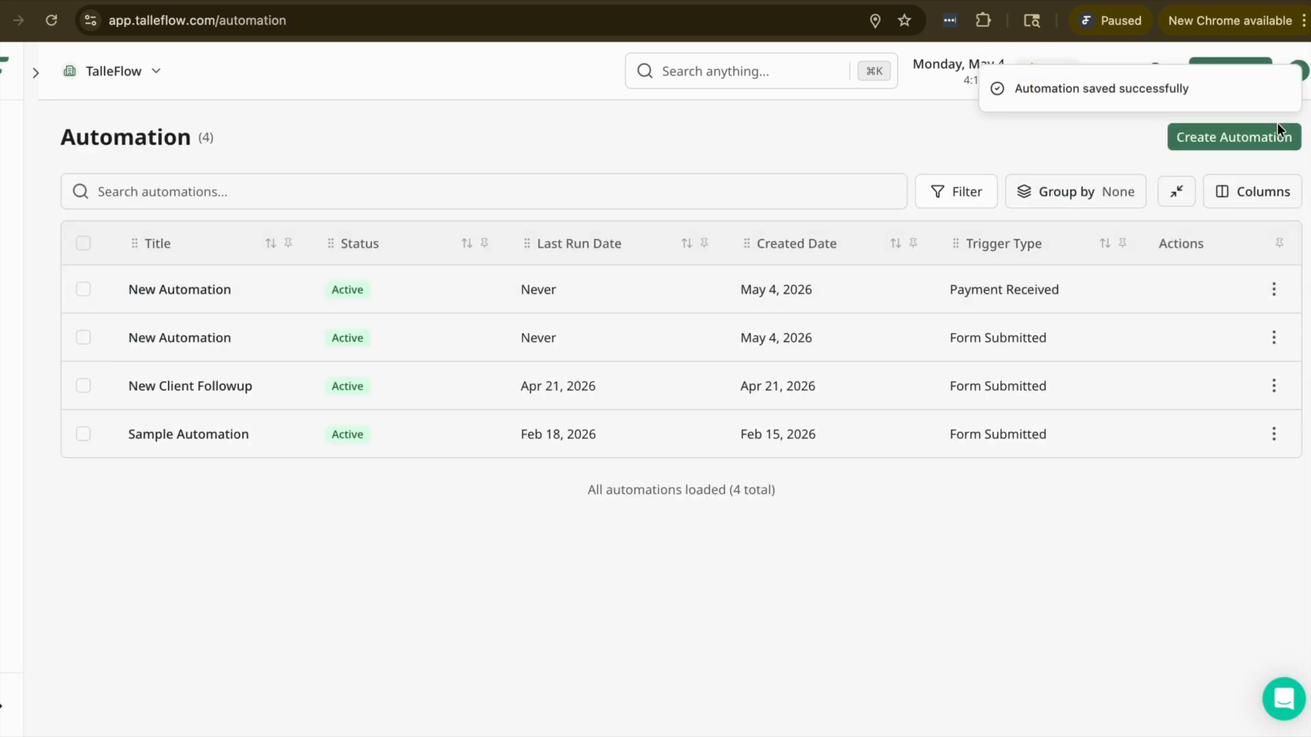
pyautogui.click(1228, 139)
# Step: Set the trigger type to Project Stage Changed and save the trigger's configuration
pyautogui.click(779, 467)
pyautogui.click(1100, 318)
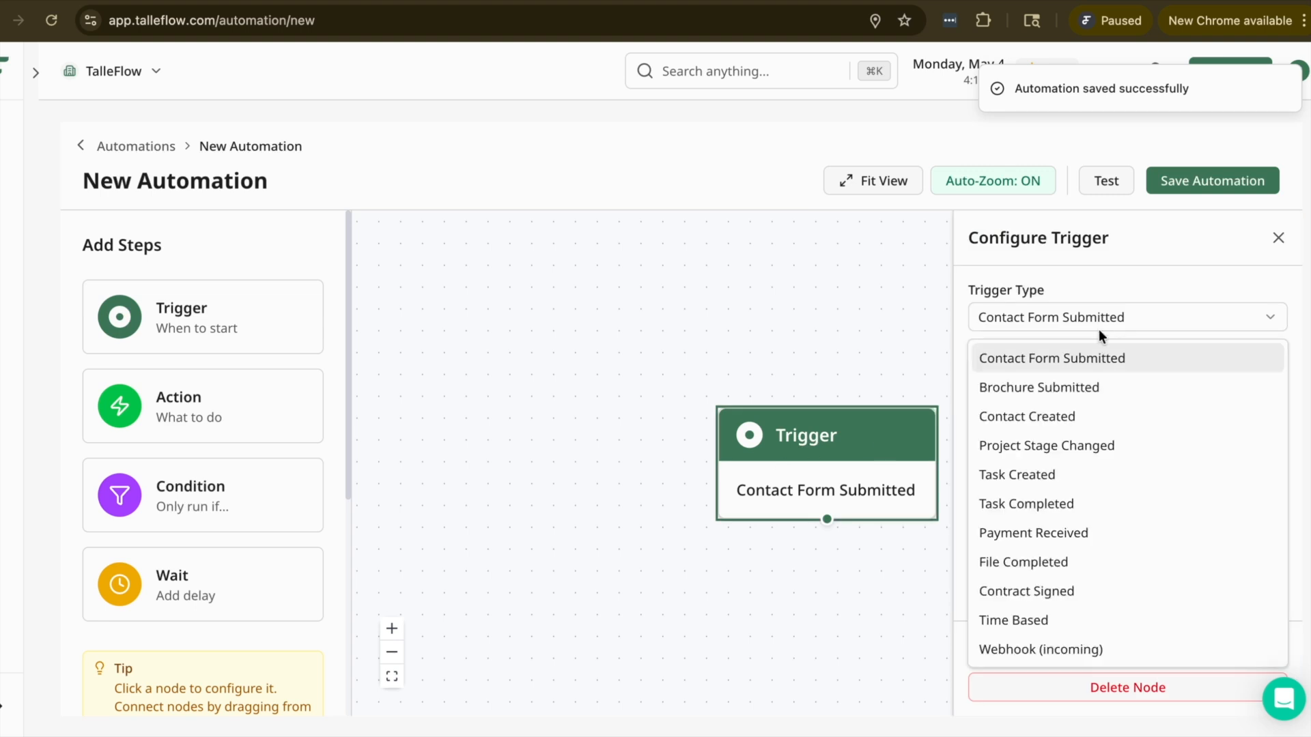
pyautogui.click(1112, 450)
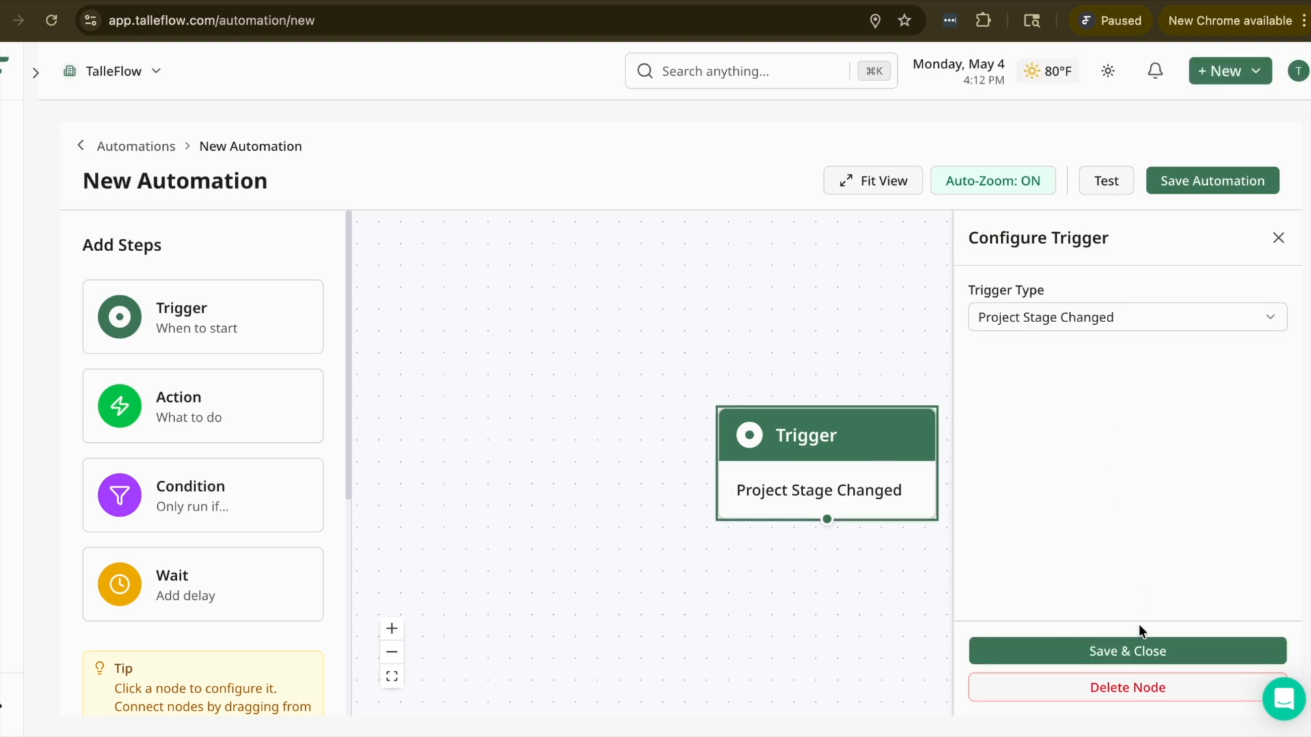
pyautogui.click(1130, 647)
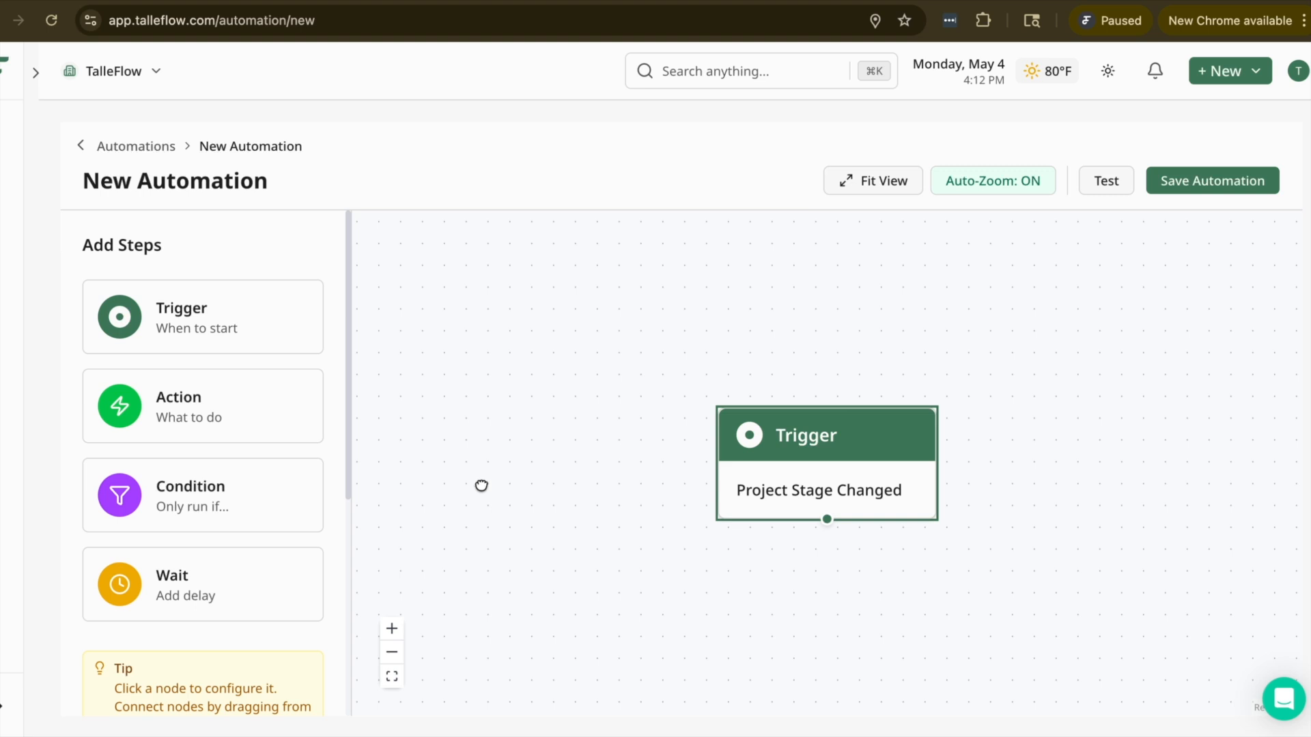
# Step: Add a Condition node below the Project Stage Changed trigger and connect the trigger to it
pyautogui.moveTo(480, 483); pyautogui.dragTo(448, 386)
pyautogui.click(281, 519)
pyautogui.moveTo(880, 567); pyautogui.dragTo(760, 555)
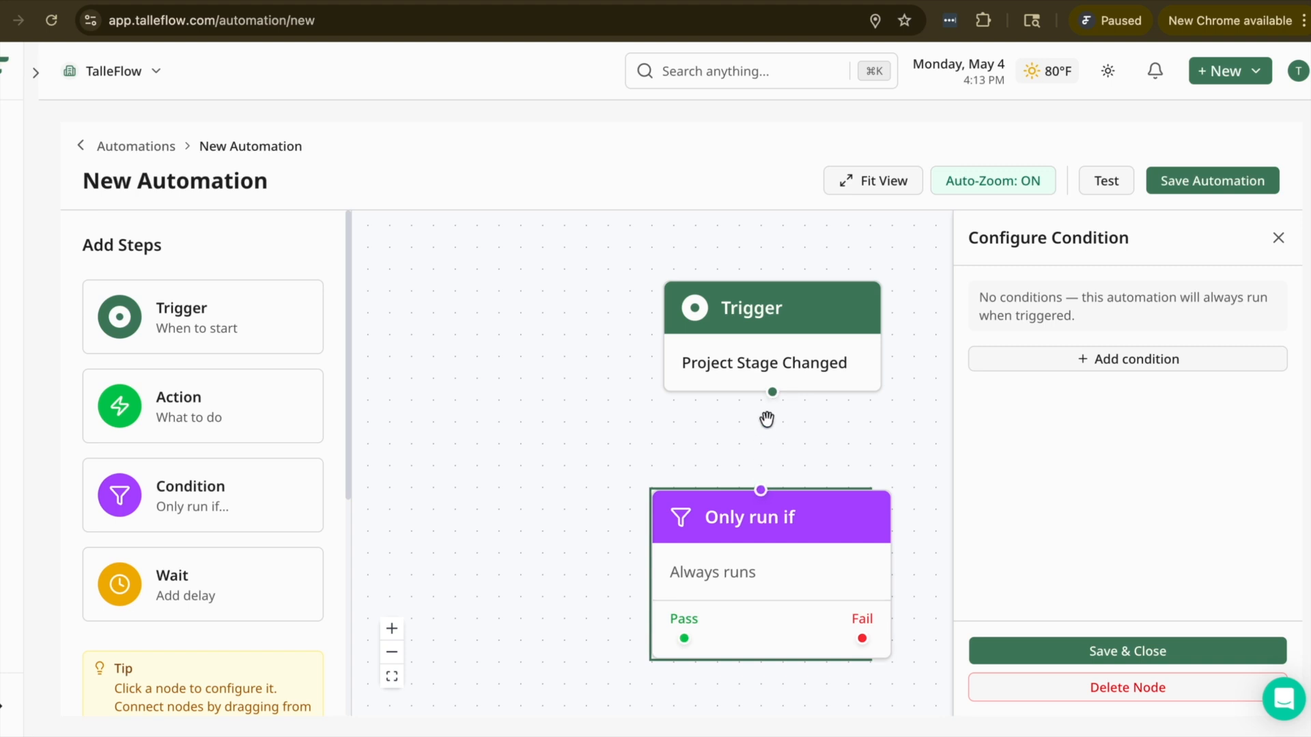
pyautogui.moveTo(772, 392); pyautogui.dragTo(760, 493)
# Step: Add the condition "Project stage is Review" to the condition node and save its configuration
pyautogui.click(1060, 367)
pyautogui.click(1165, 305)
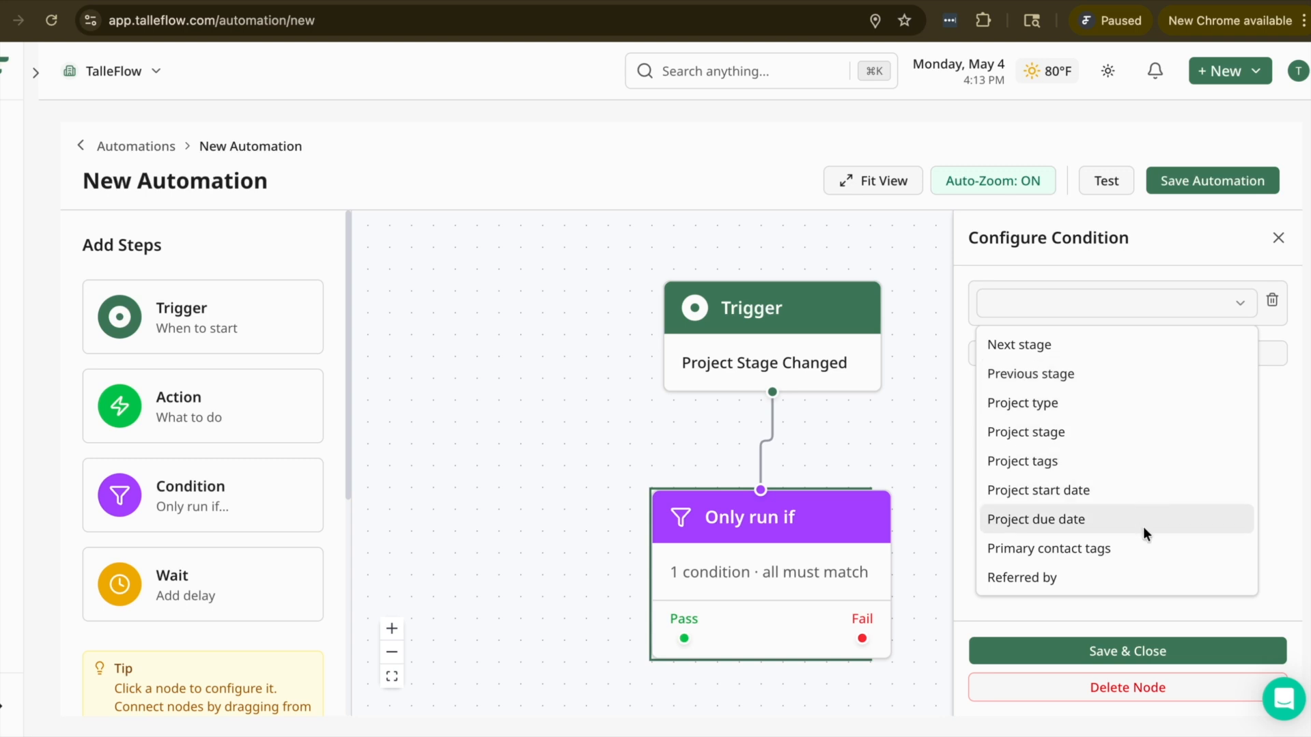
pyautogui.click(1139, 432)
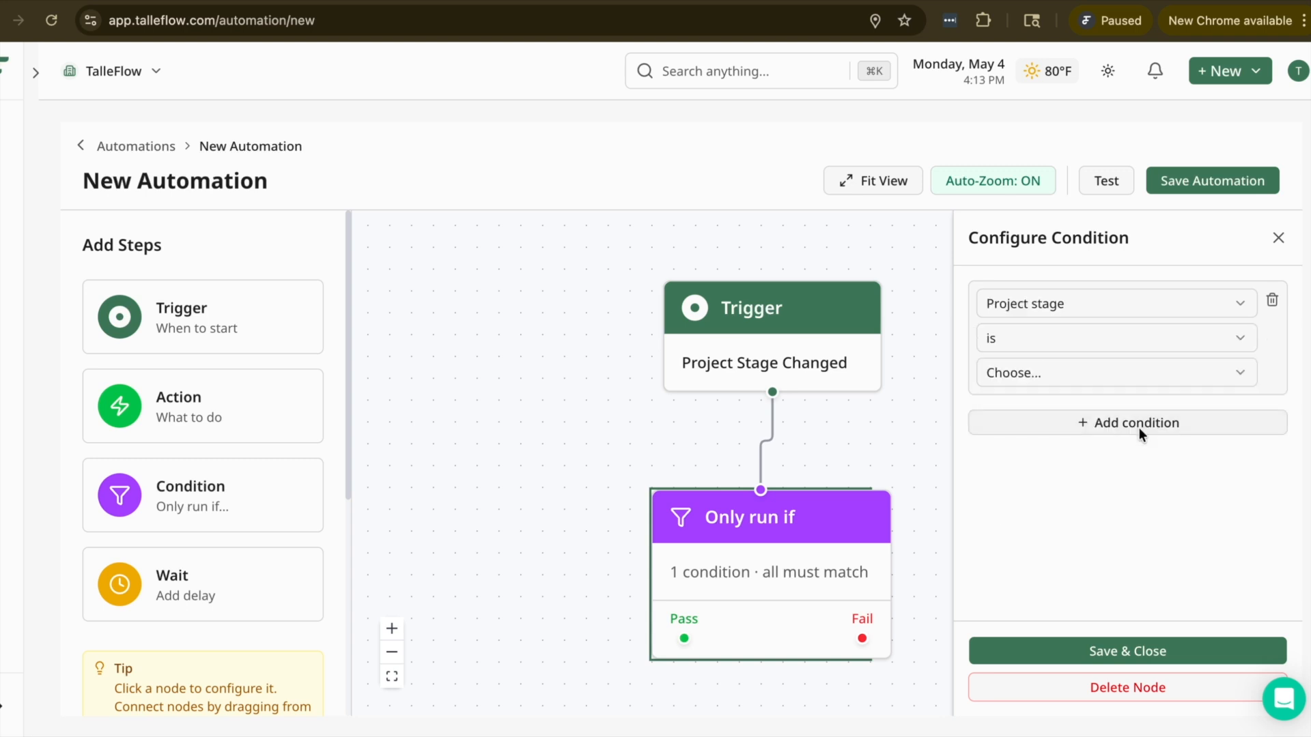
pyautogui.click(1074, 372)
pyautogui.click(1100, 471)
pyautogui.click(1257, 651)
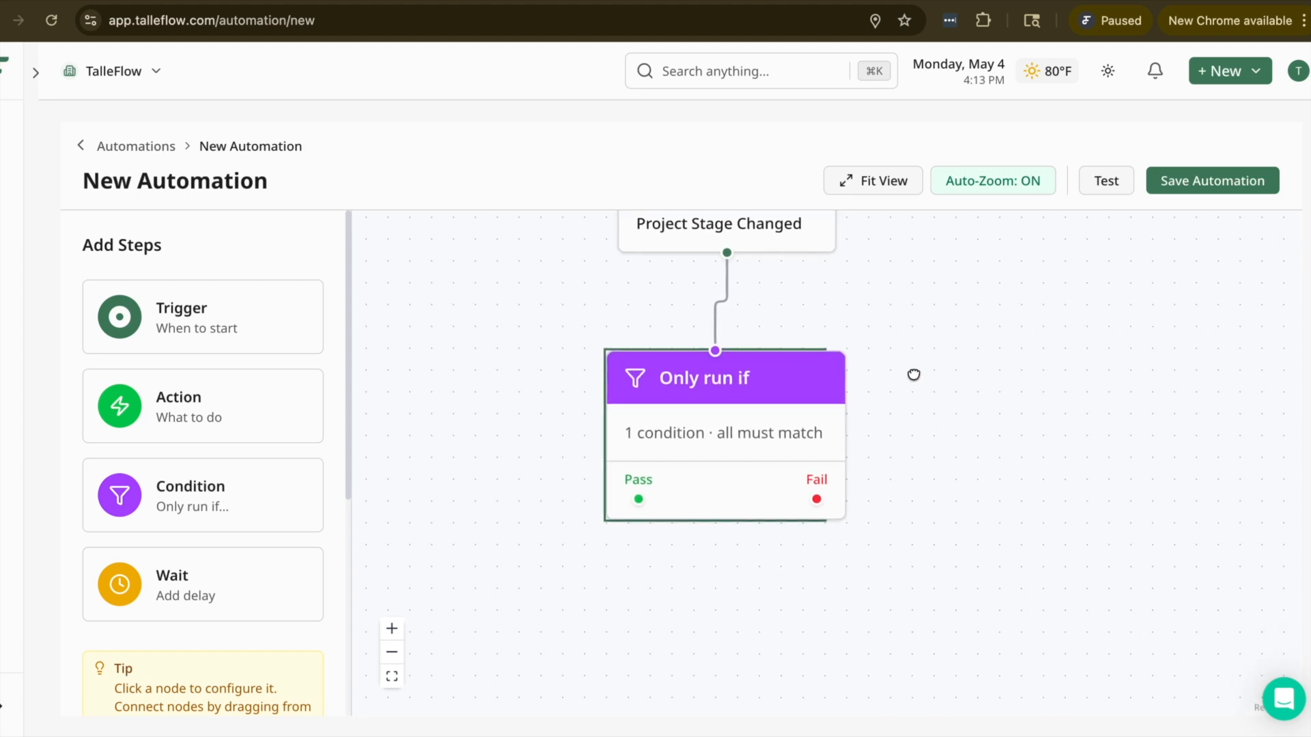
# Step: Add an Action node below the condition and connect the condition's Pass output to it
pyautogui.click(254, 424)
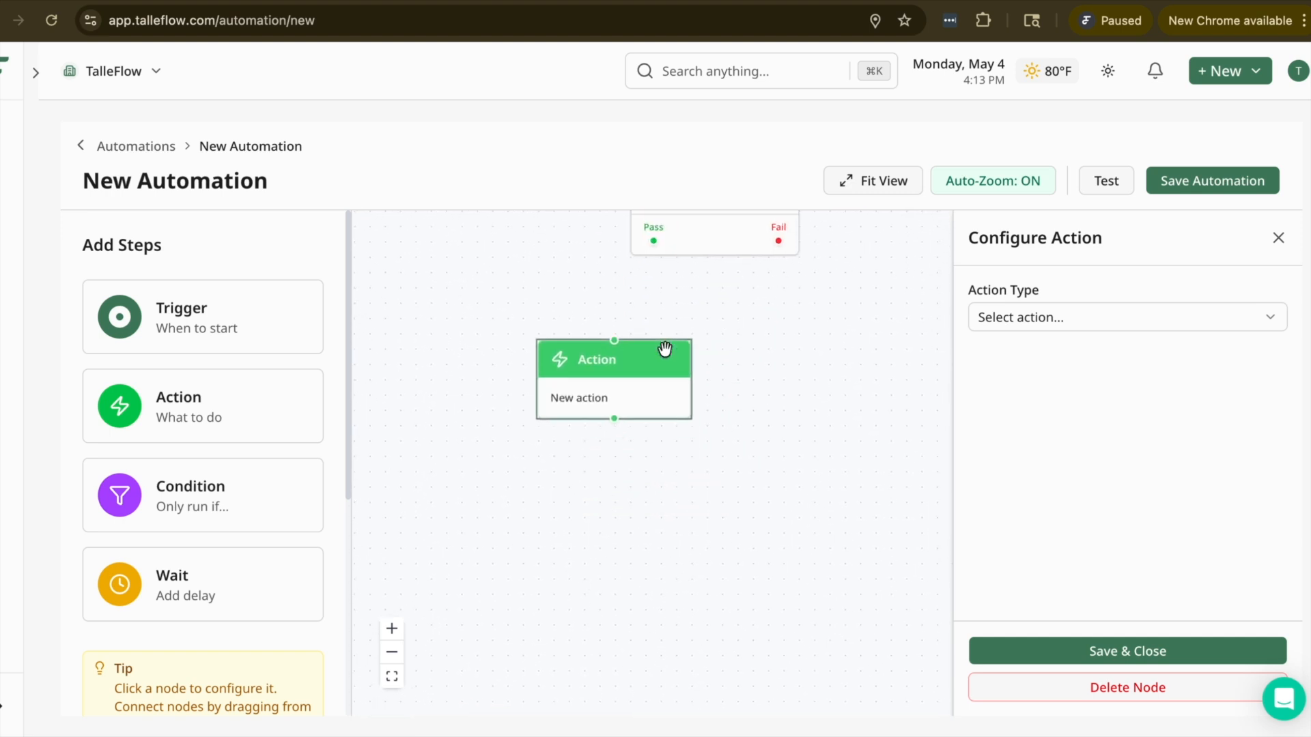
pyautogui.moveTo(654, 244); pyautogui.dragTo(612, 340)
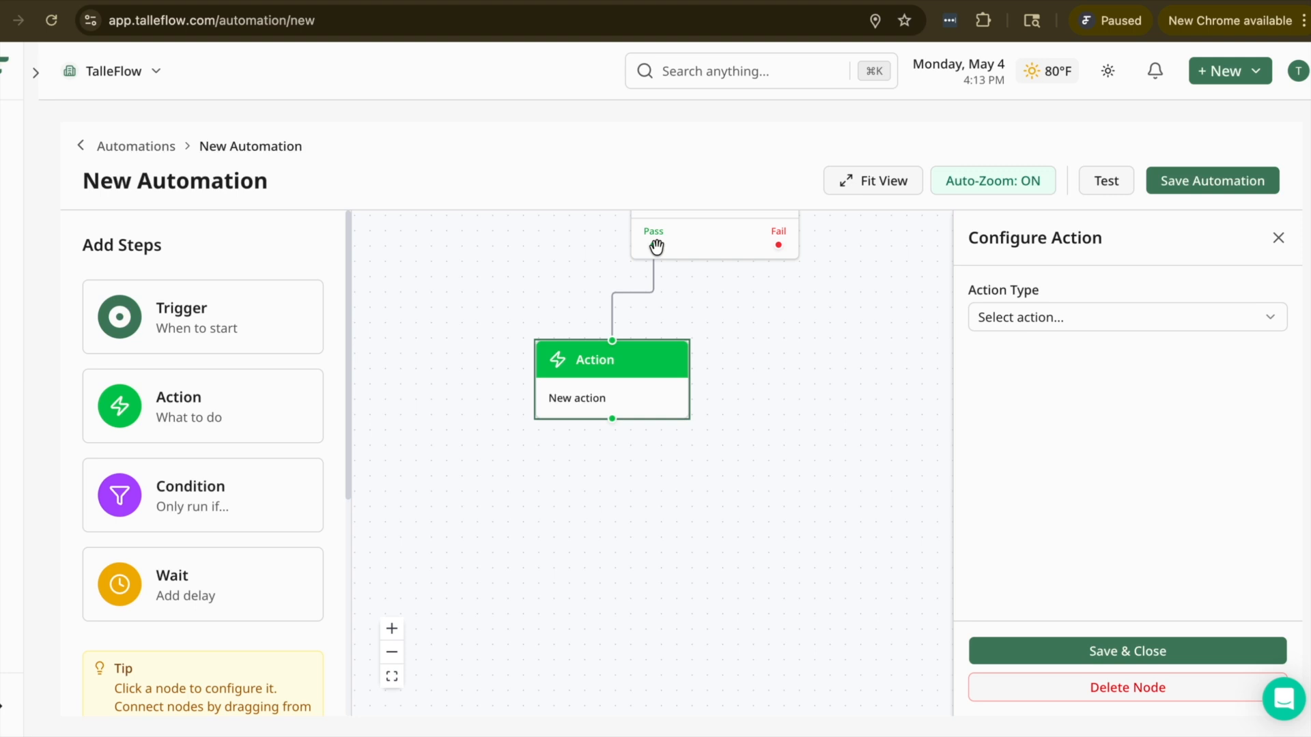
pyautogui.moveTo(800, 357); pyautogui.dragTo(792, 543)
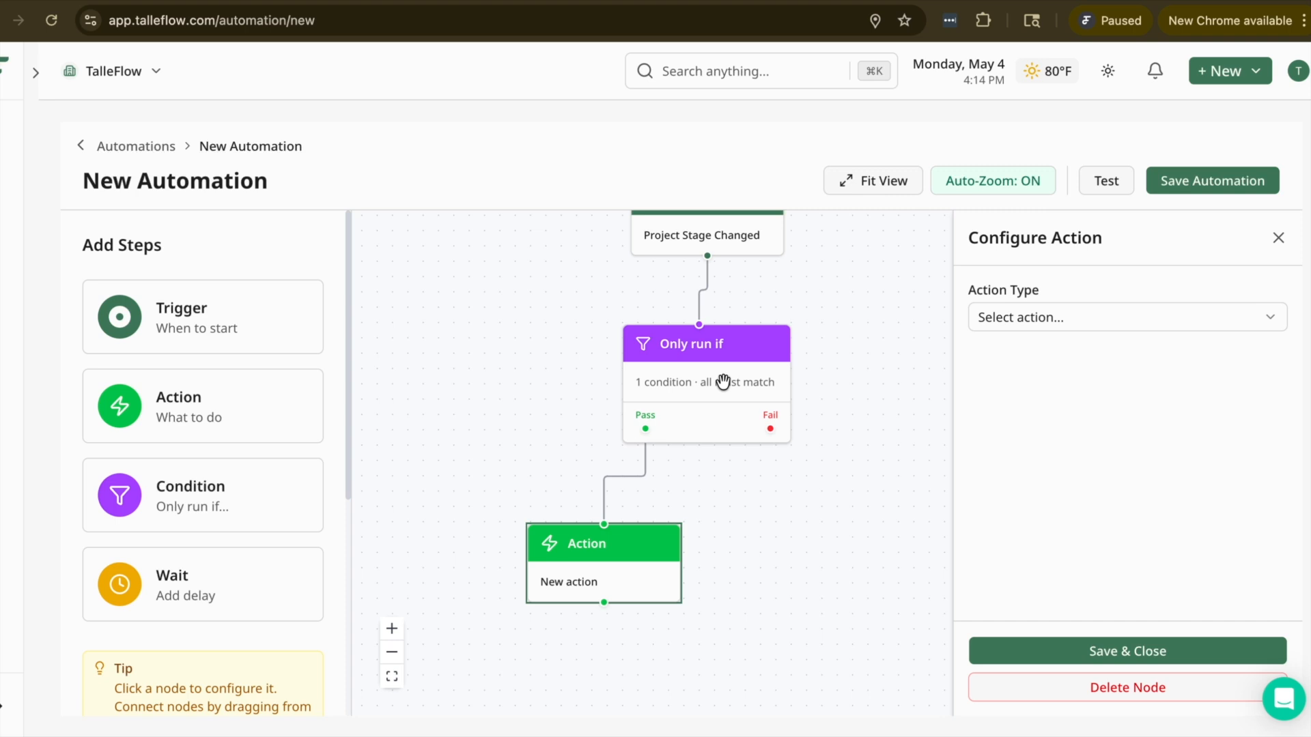
pyautogui.moveTo(563, 258); pyautogui.dragTo(575, 338)
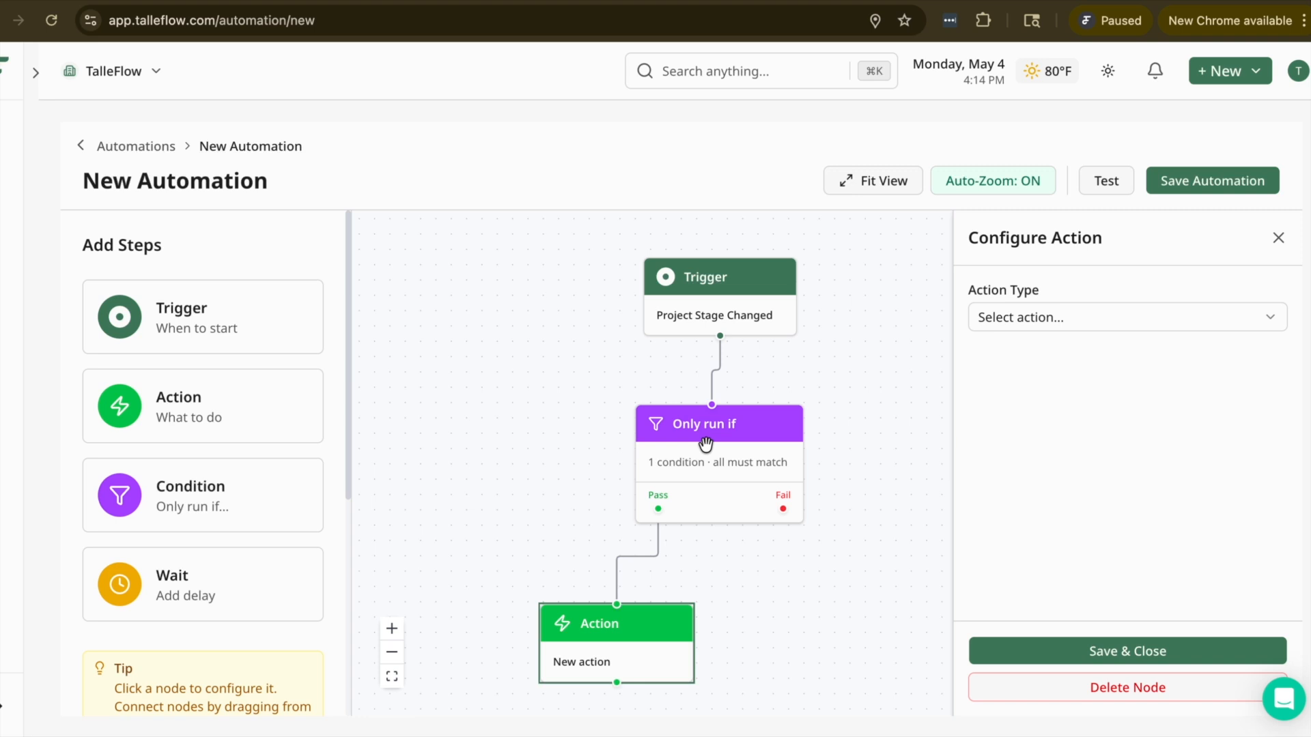
# Step: Set the action connected to the condition's Pass output to Create Task with the task title "Send a thank you email"
pyautogui.click(739, 475)
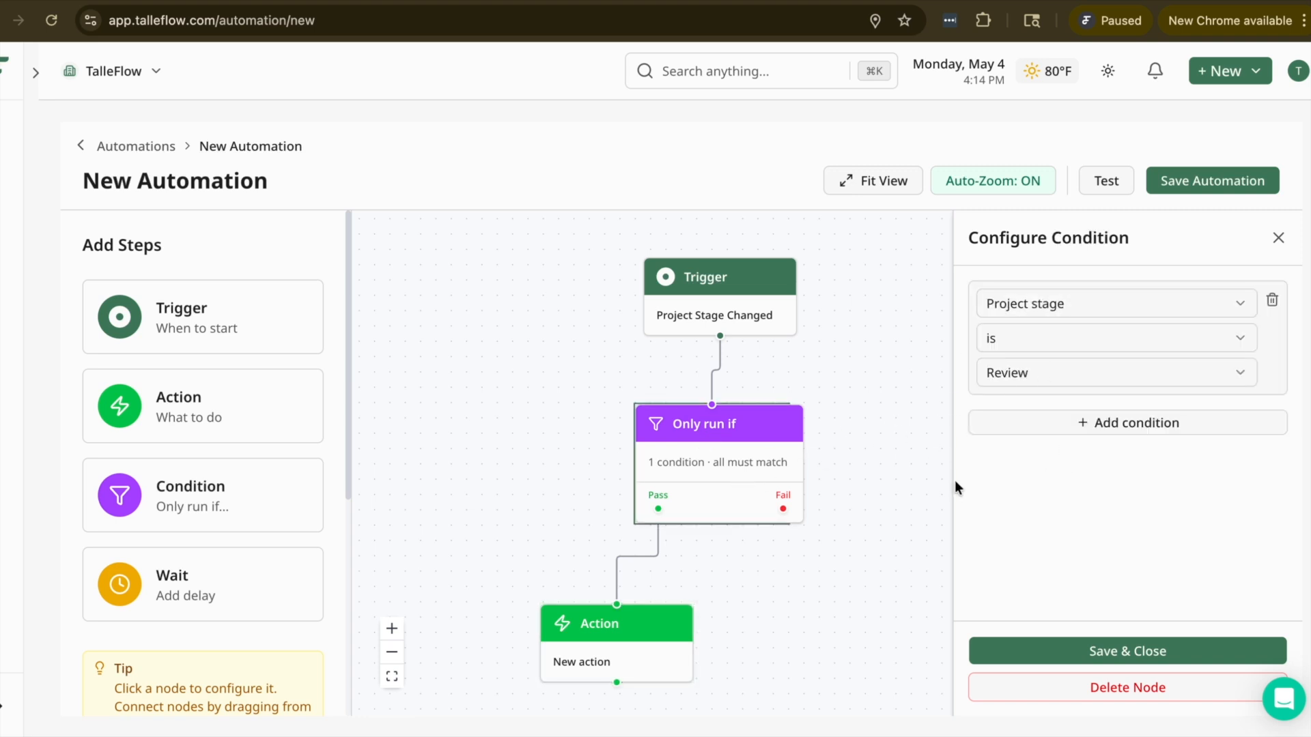
pyautogui.click(609, 652)
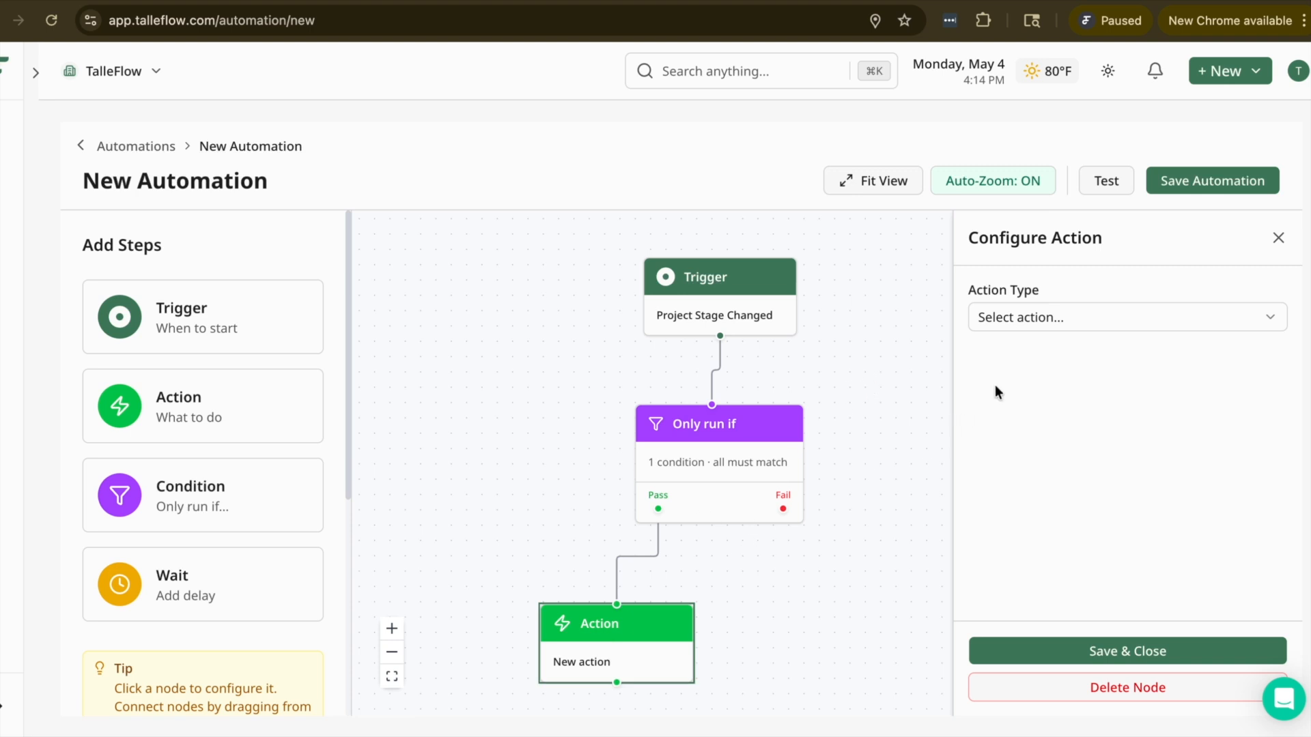
pyautogui.click(1025, 321)
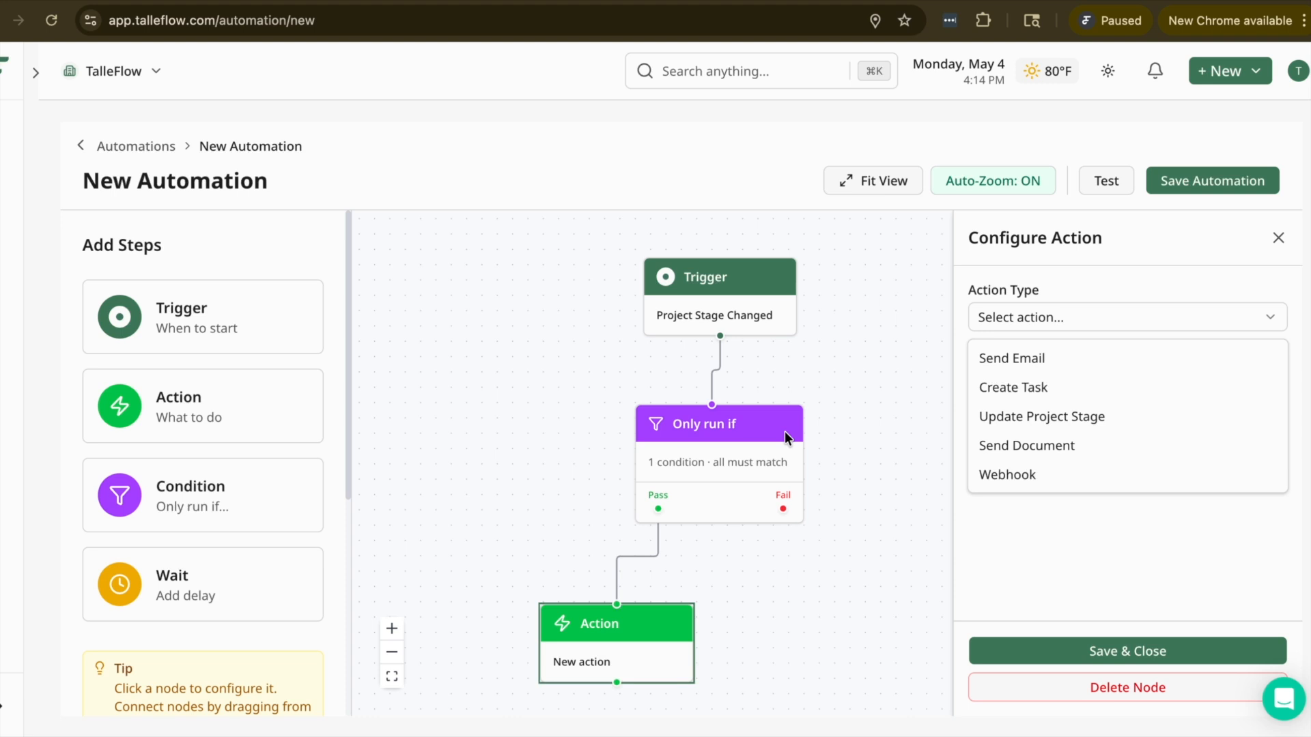
pyautogui.click(1067, 388)
pyautogui.click(1063, 384)
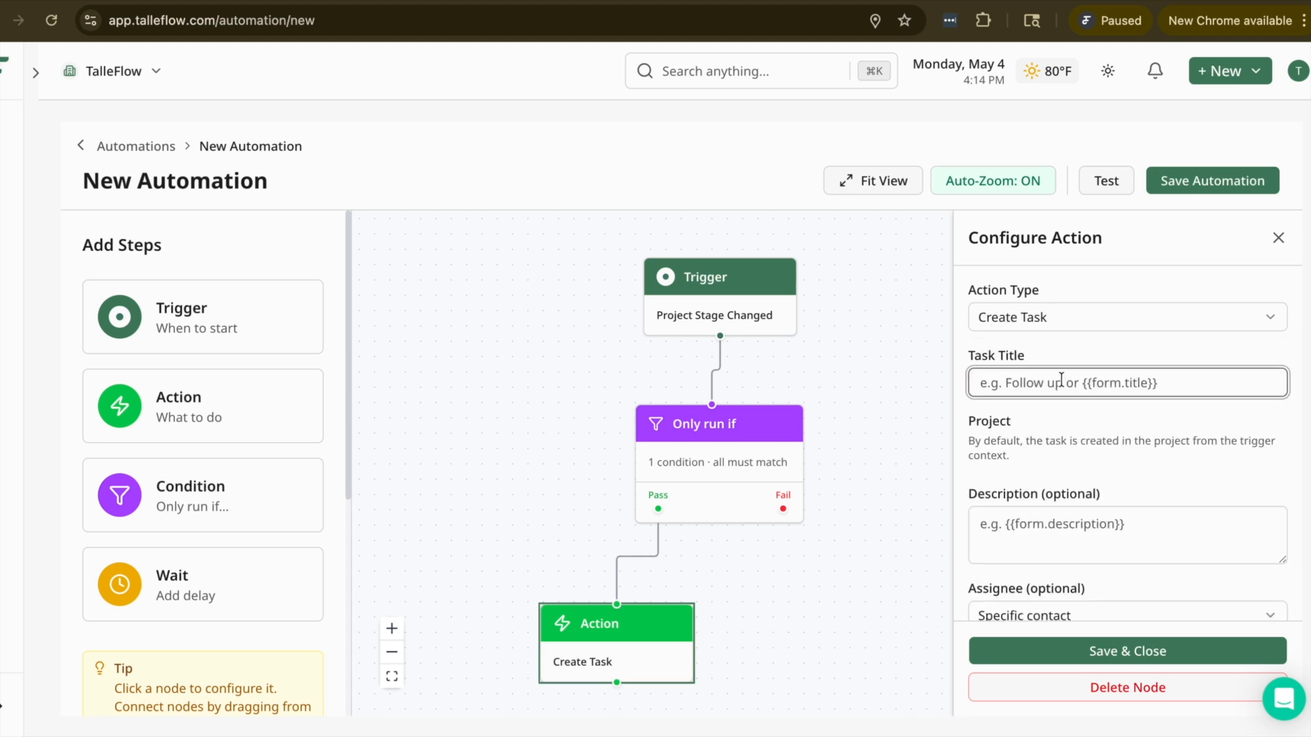
pyautogui.write('Send a ')
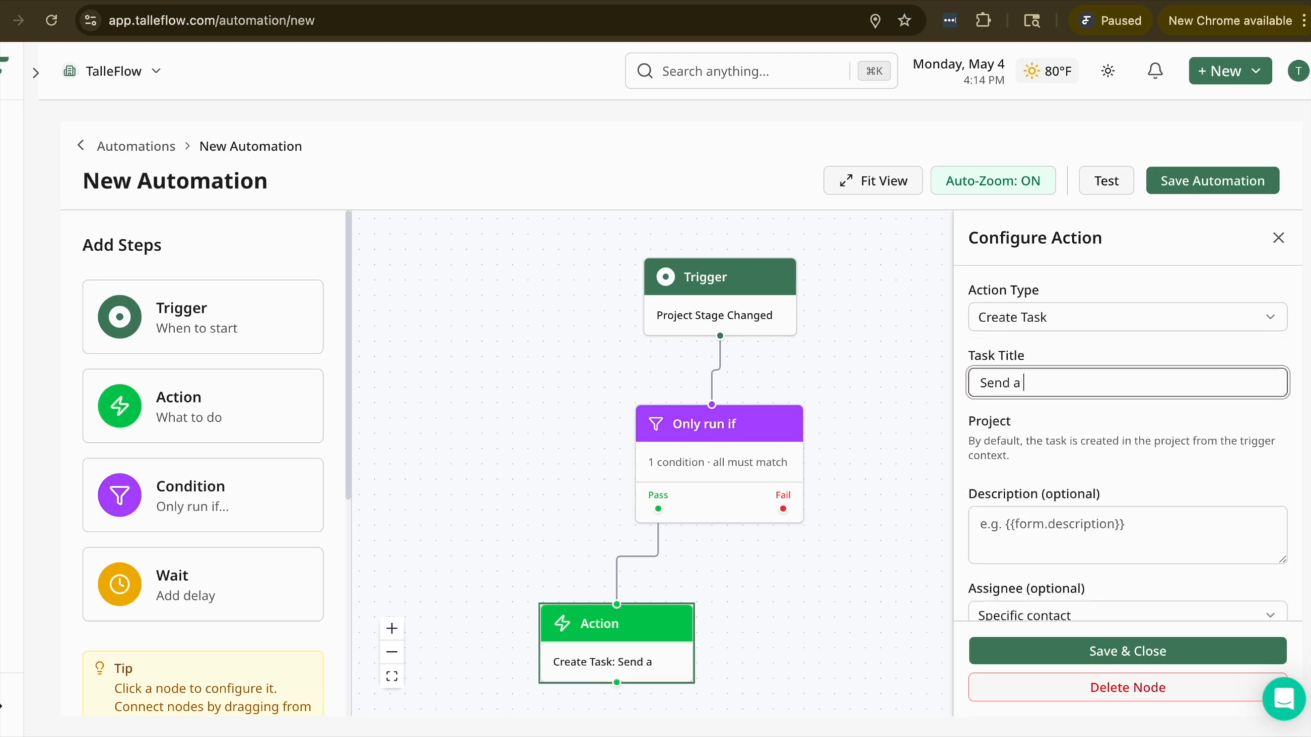
pyautogui.write('thank you email')
# Step: Leave the task's optional fields at their defaults, save the action's configuration, and save the automation
pyautogui.click(1120, 509)
pyautogui.scroll(-2, 1142, 434)
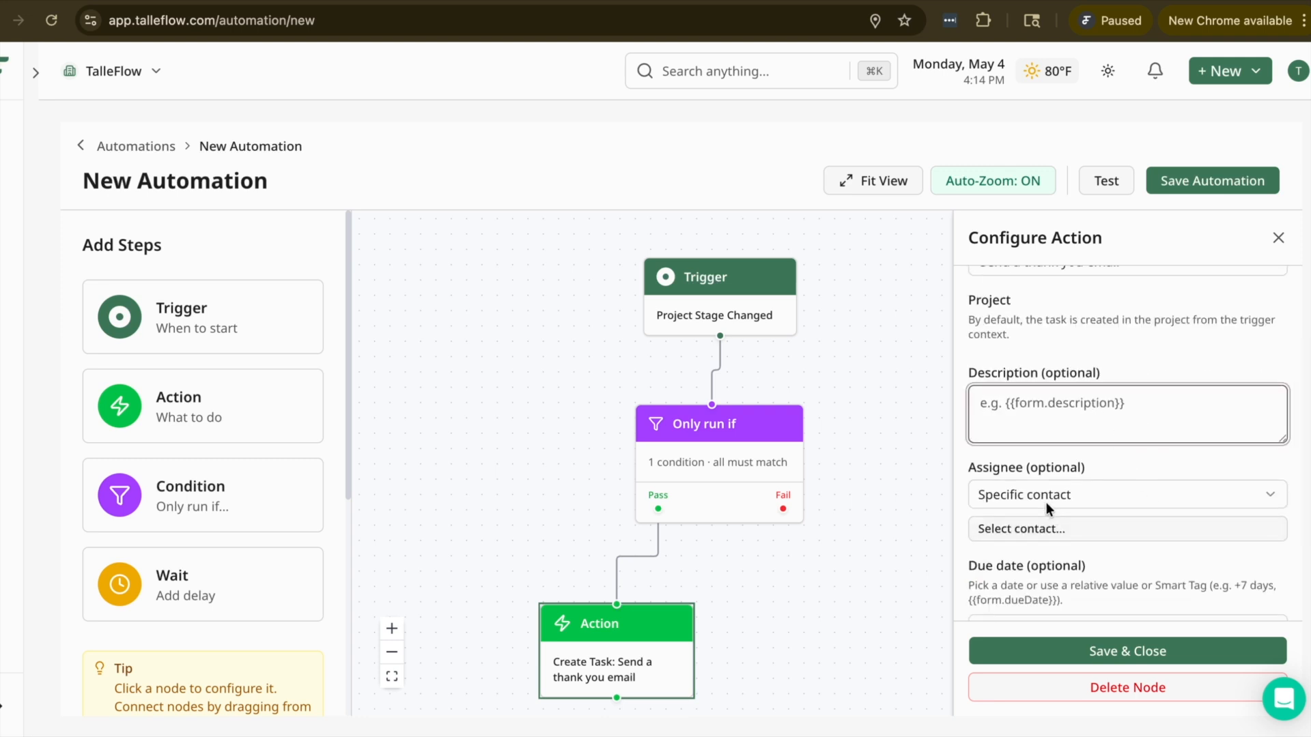
pyautogui.scroll(-1, 1086, 512)
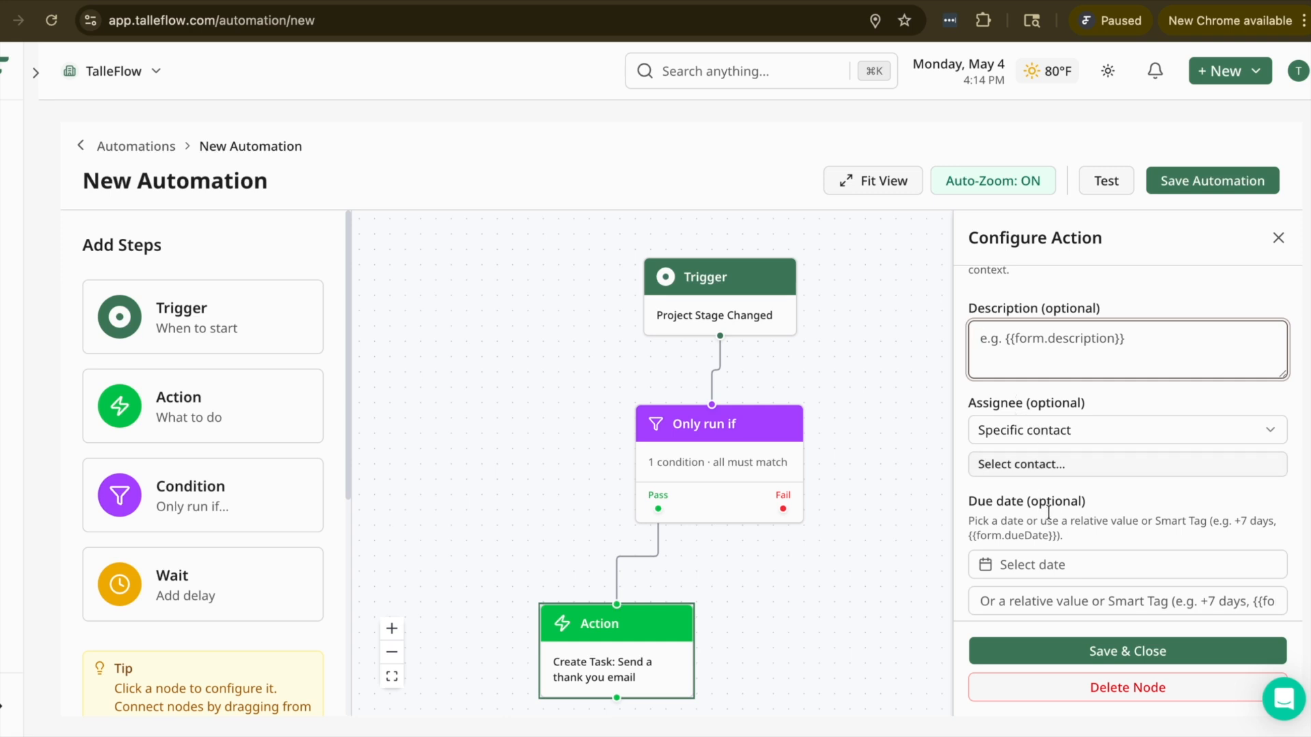
pyautogui.scroll(1, 1049, 512)
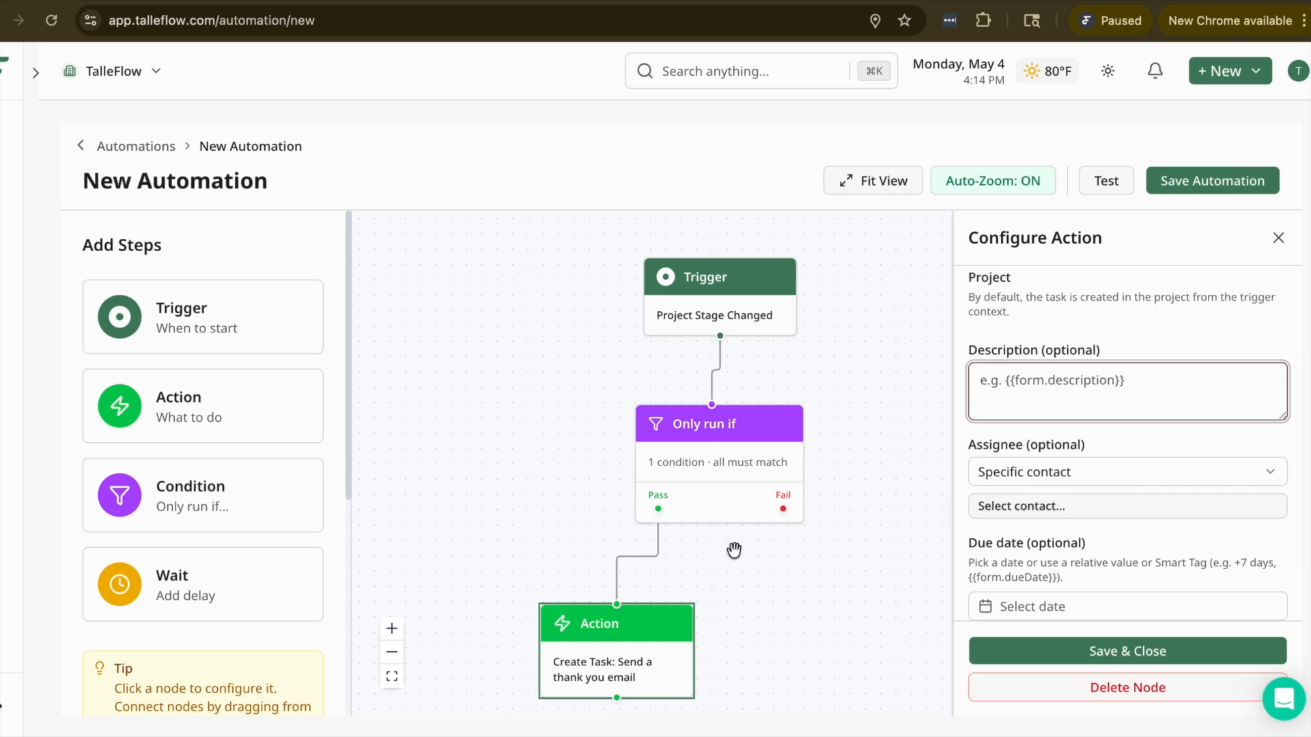
pyautogui.scroll(-1, 1128, 465)
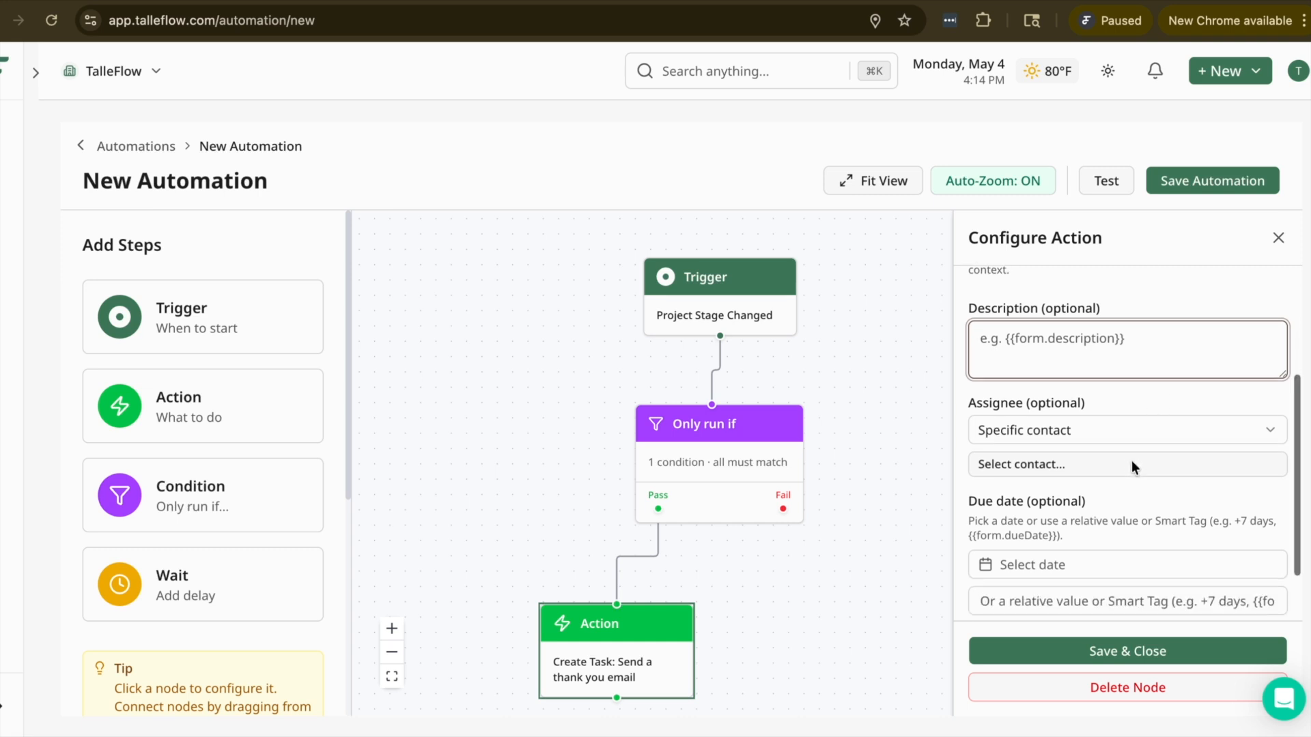
pyautogui.scroll(-2, 1081, 523)
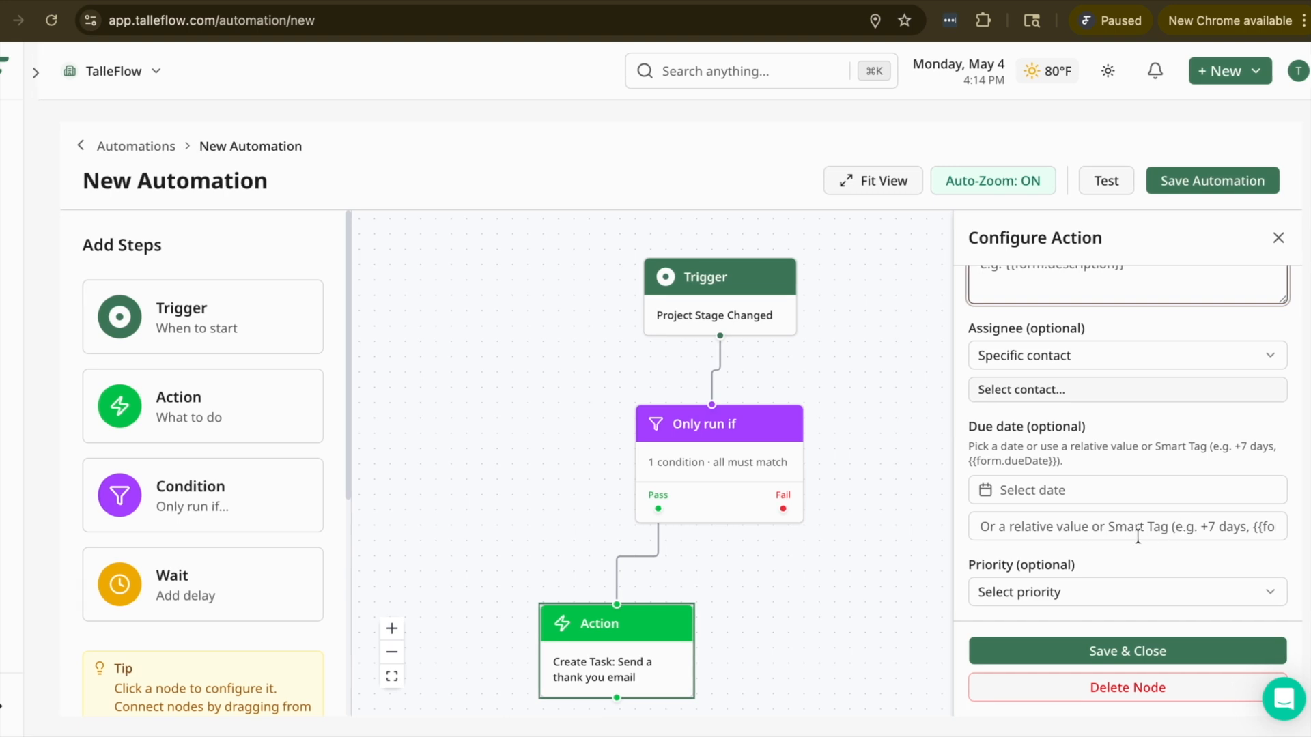
pyautogui.click(1171, 651)
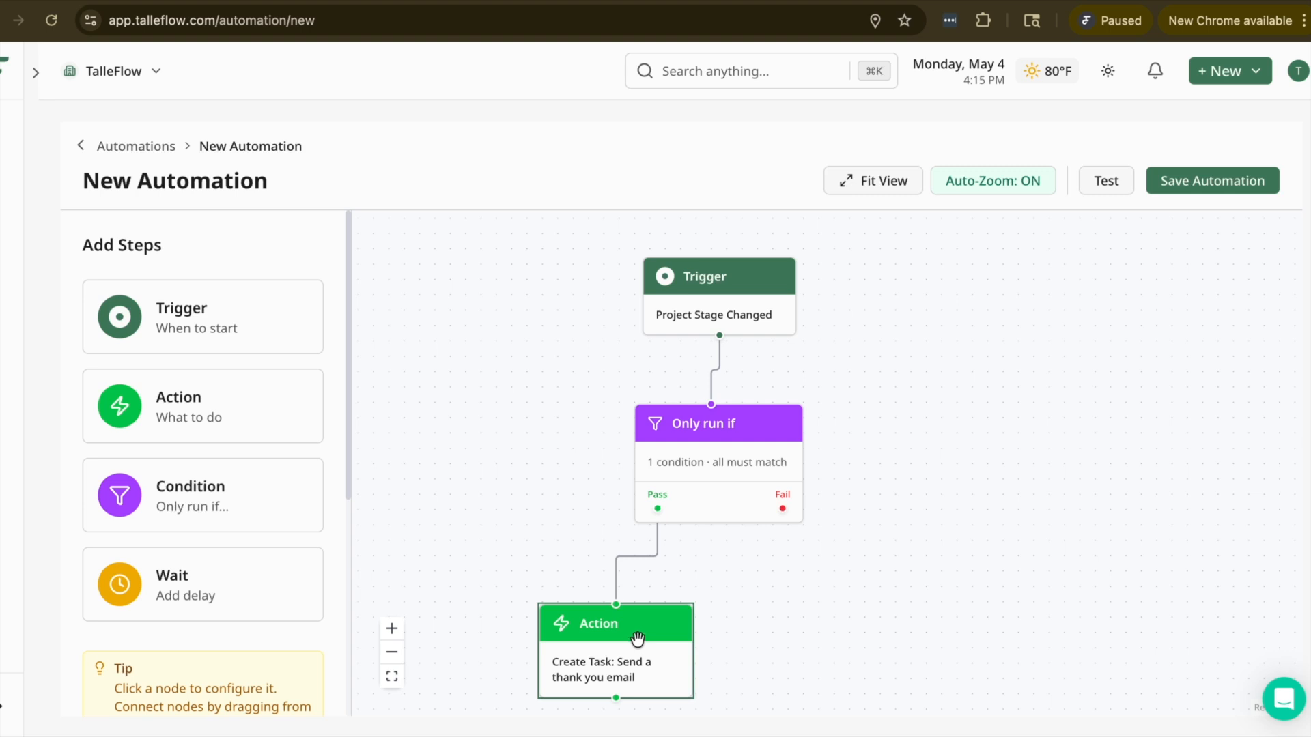
pyautogui.click(1191, 183)
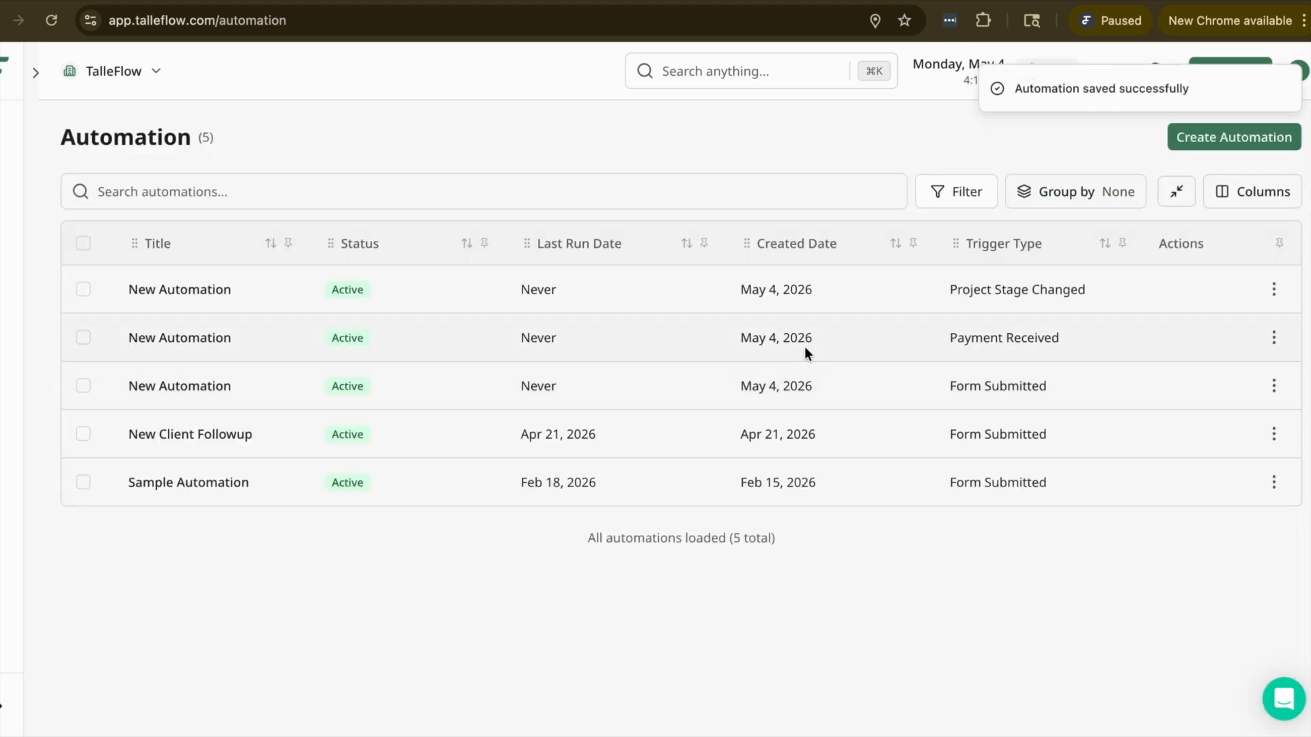
# Step: Reopen the Project Stage Changed automation in the editor and review its trigger and condition settings
pyautogui.click(220, 298)
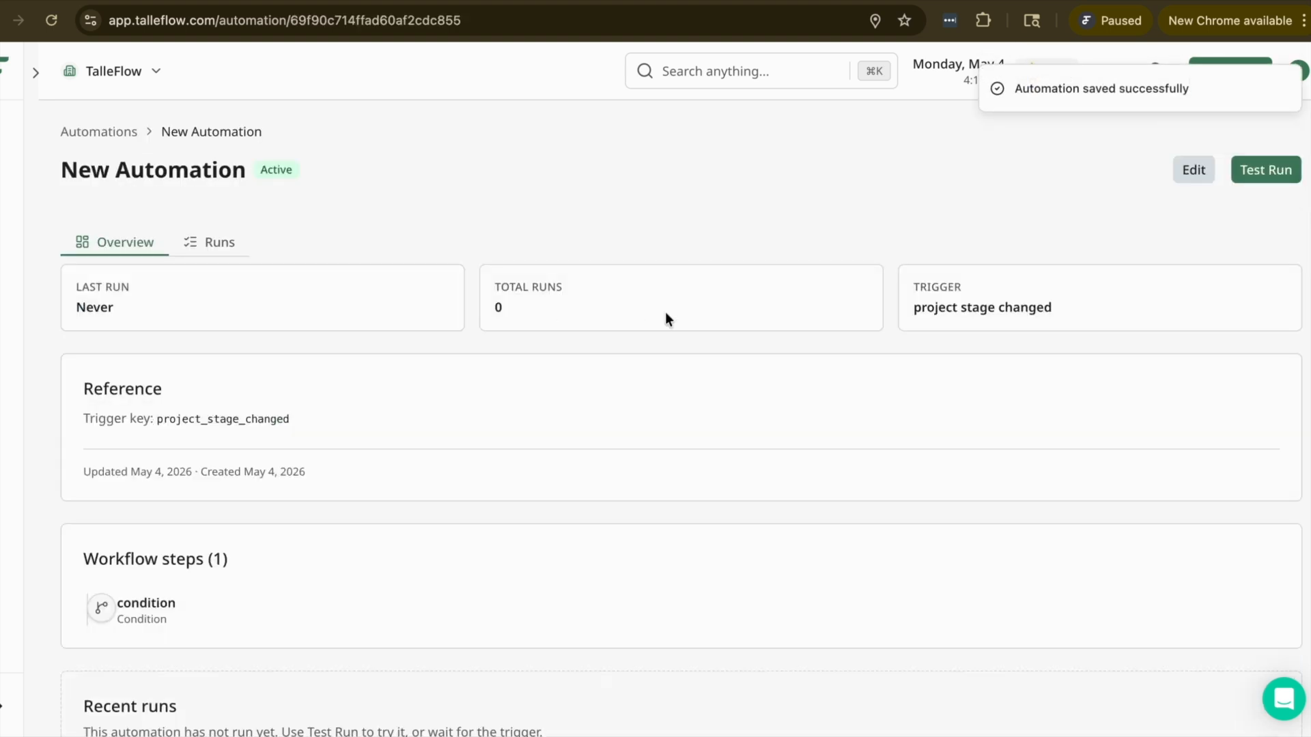
pyautogui.click(1172, 169)
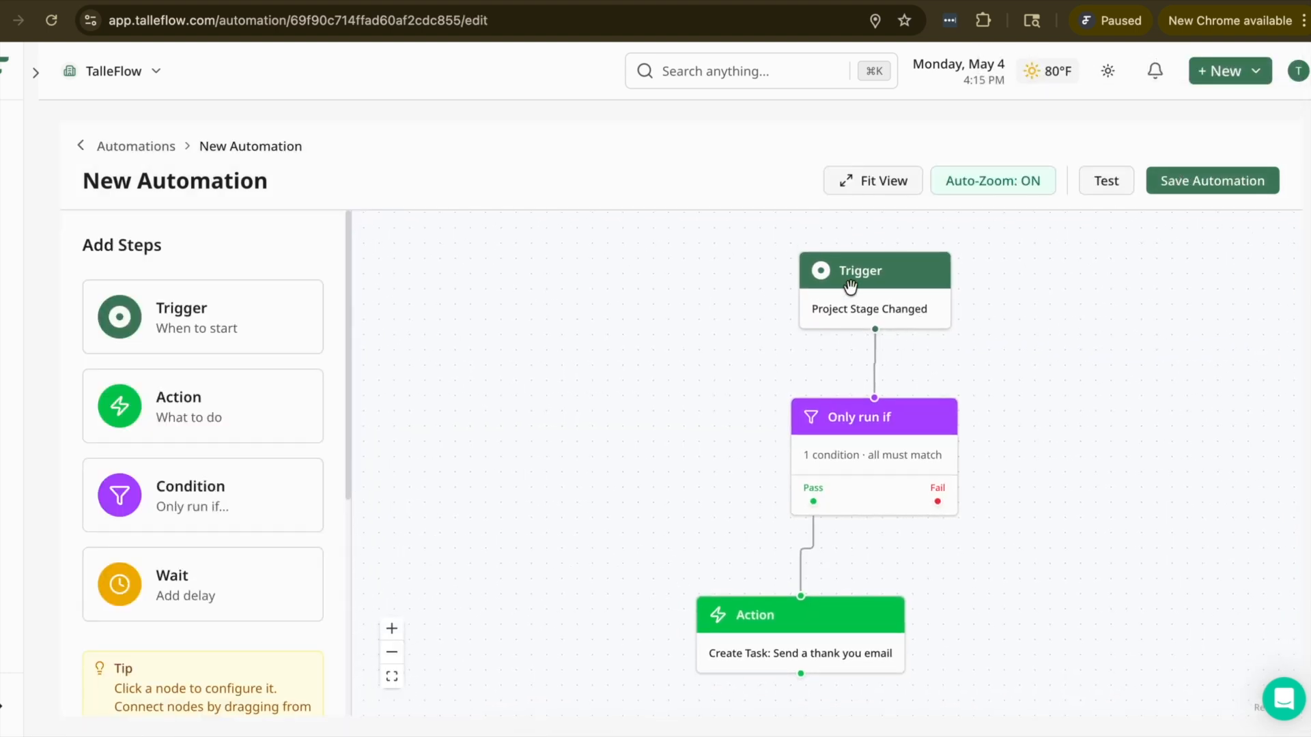
pyautogui.click(867, 300)
pyautogui.click(910, 459)
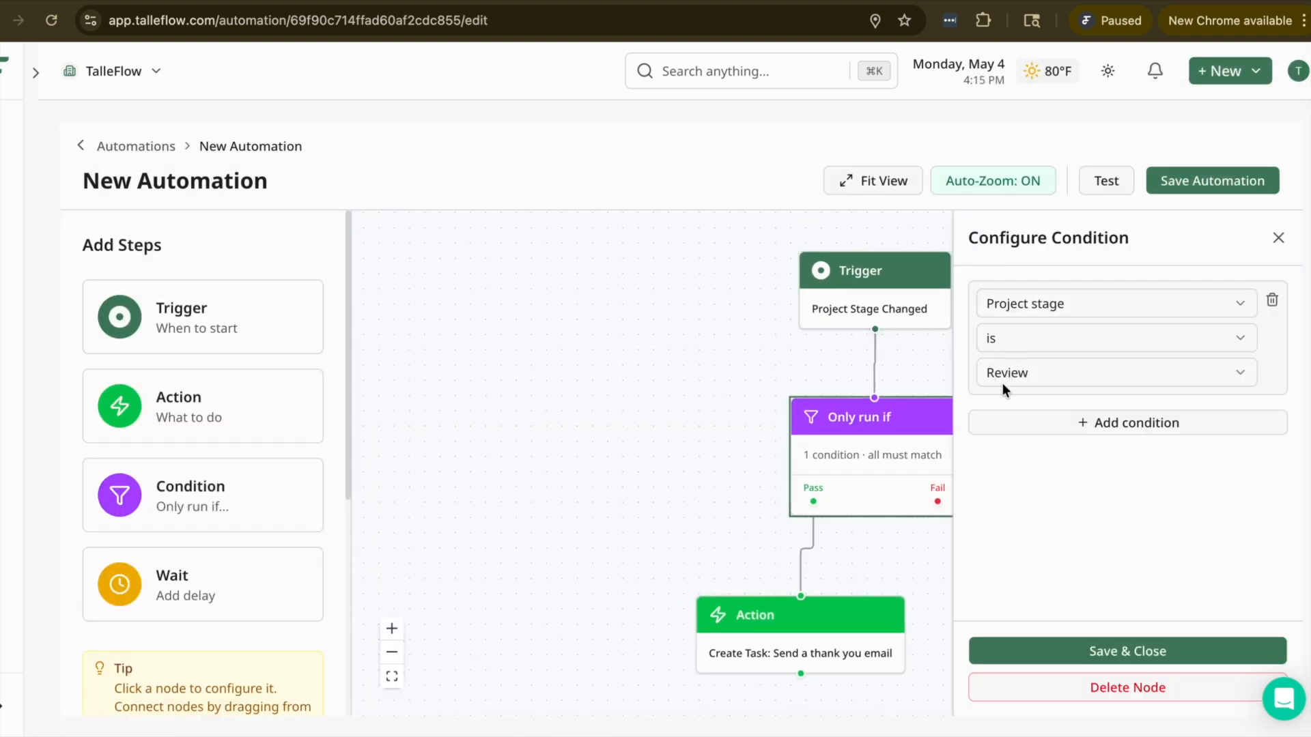
pyautogui.click(1276, 238)
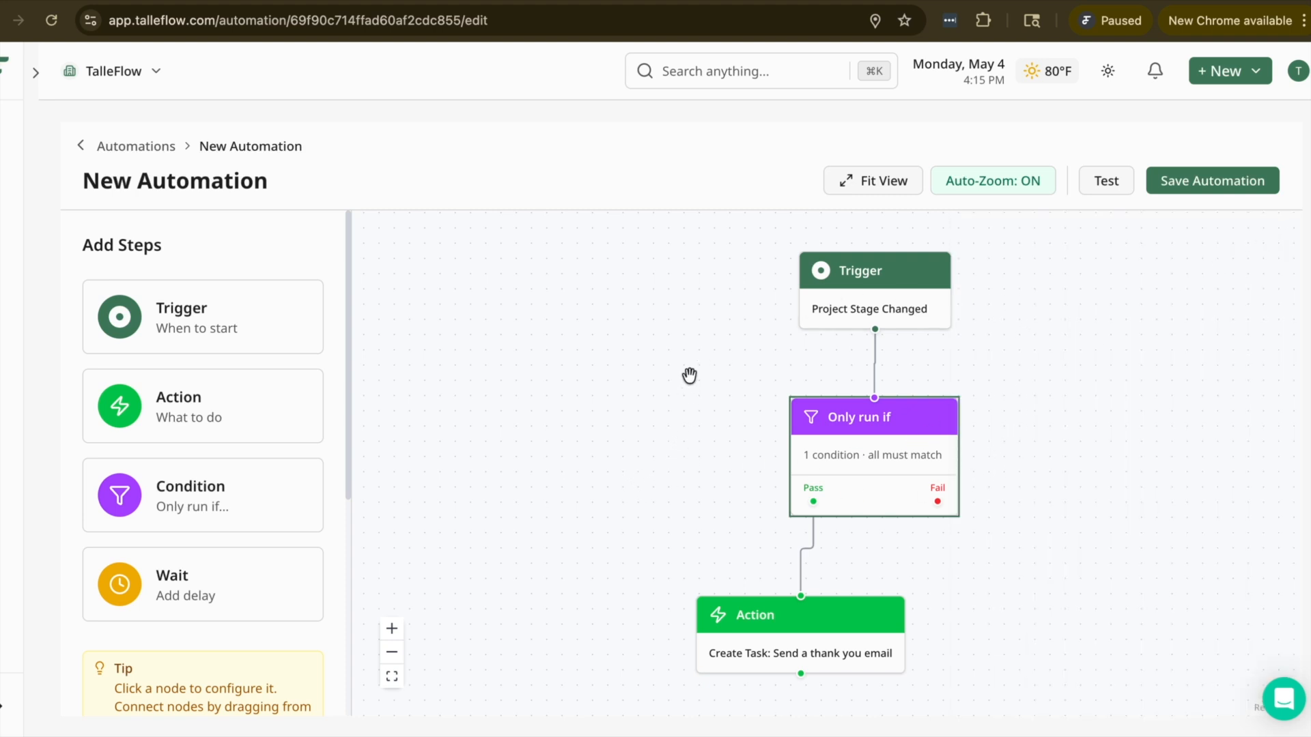
pyautogui.moveTo(679, 450); pyautogui.dragTo(640, 455)
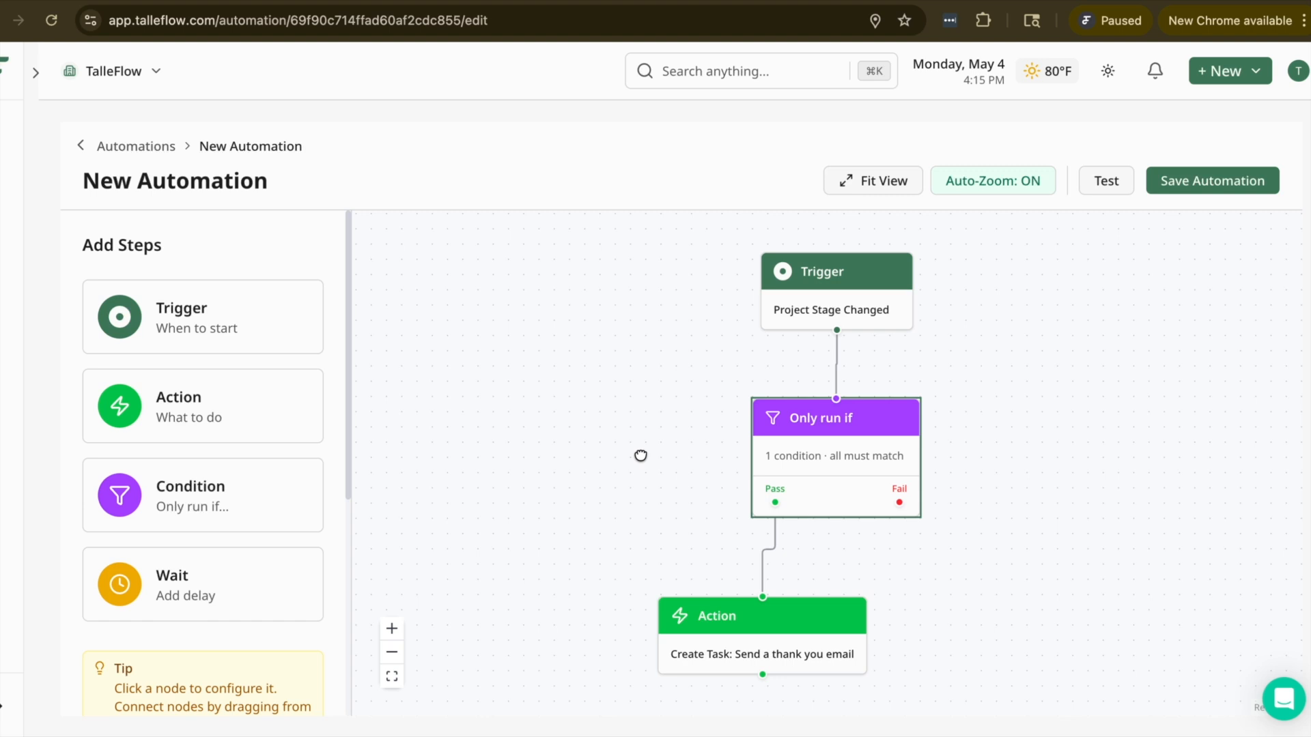